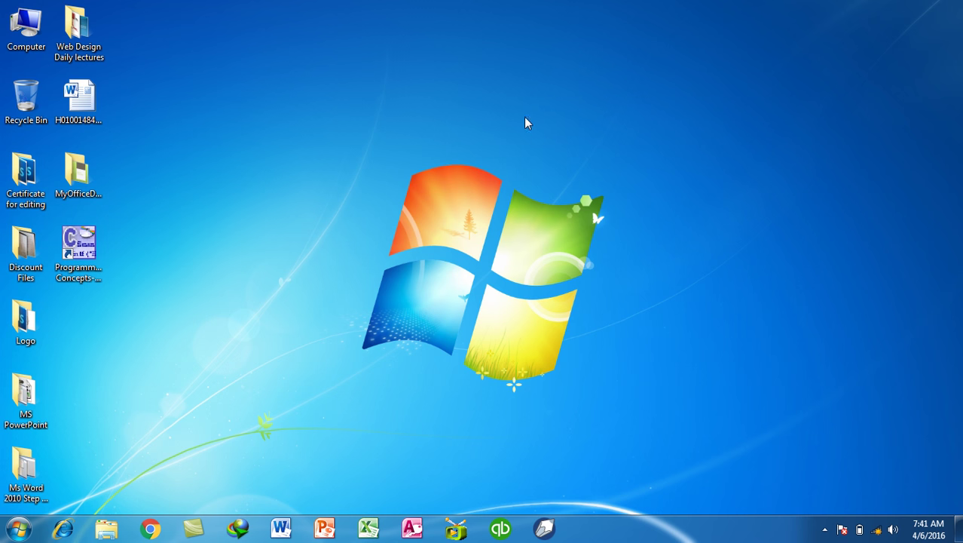
Start PowerPoint 2010 with the powerpnt command from the Run box.
{"action": "left_click", "coordinate": [562, 165]}
{"action": "key", "text": "super+r"}
{"action": "type", "text": "poqwe"}
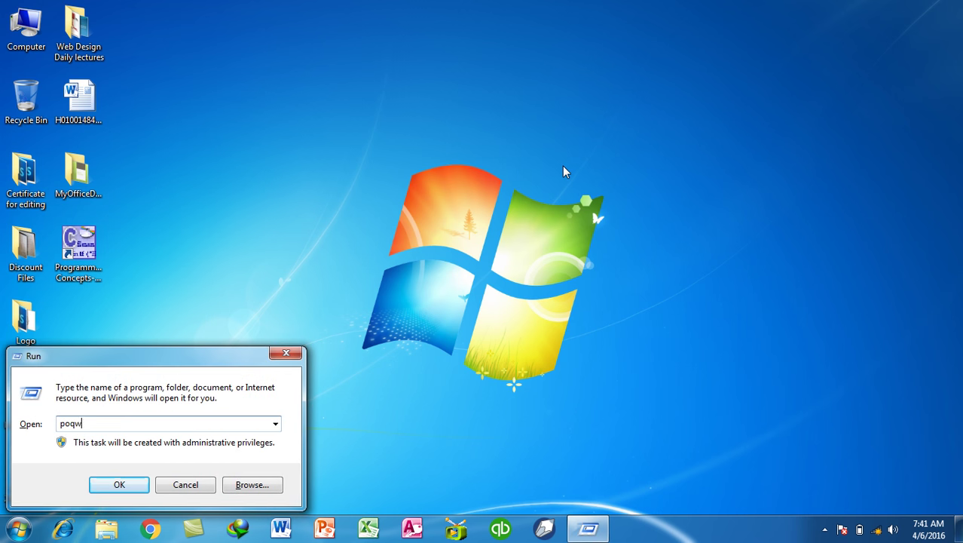
{"action": "key", "text": "BackSpace"}
{"action": "key", "text": "BackSpace"}
{"action": "type", "text": "wrpnt"}
{"action": "key", "text": "Return"}
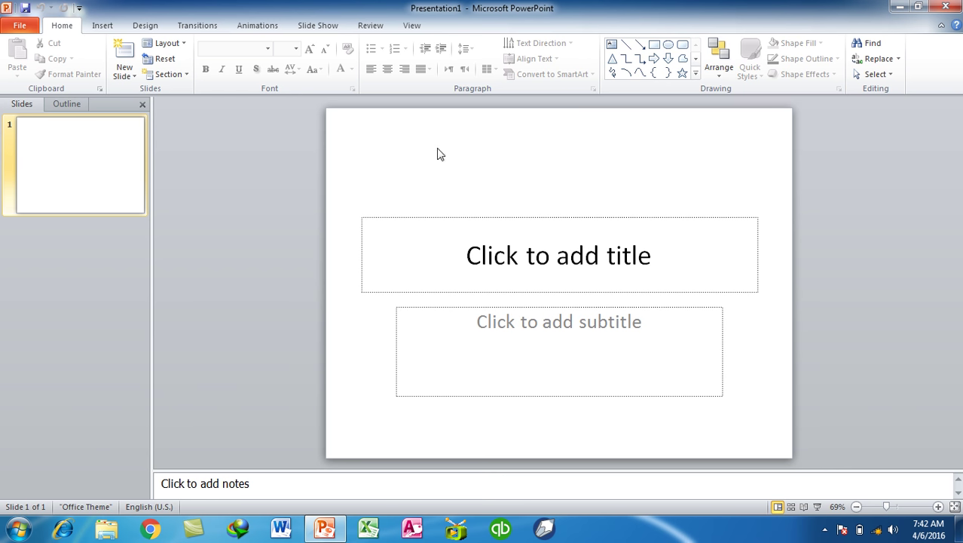
View the presentation's Info page, then the Recent presentations and places list in Backstage.
{"action": "left_click", "coordinate": [24, 29]}
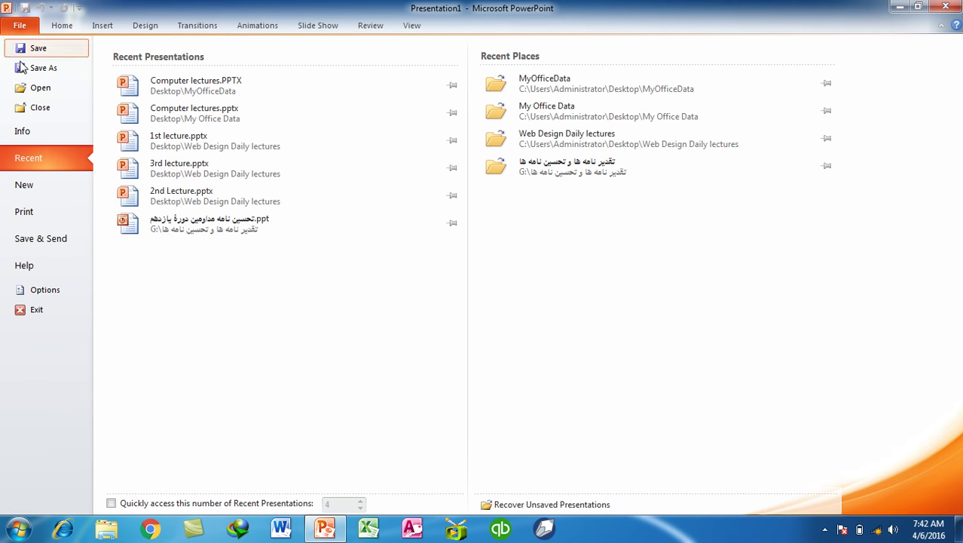
{"action": "left_click", "coordinate": [71, 135]}
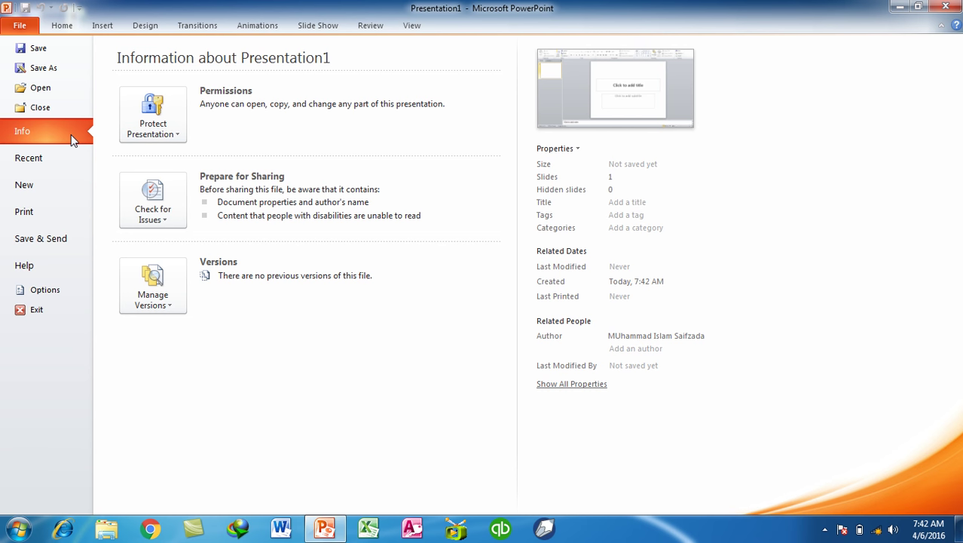
{"action": "left_click", "coordinate": [27, 159]}
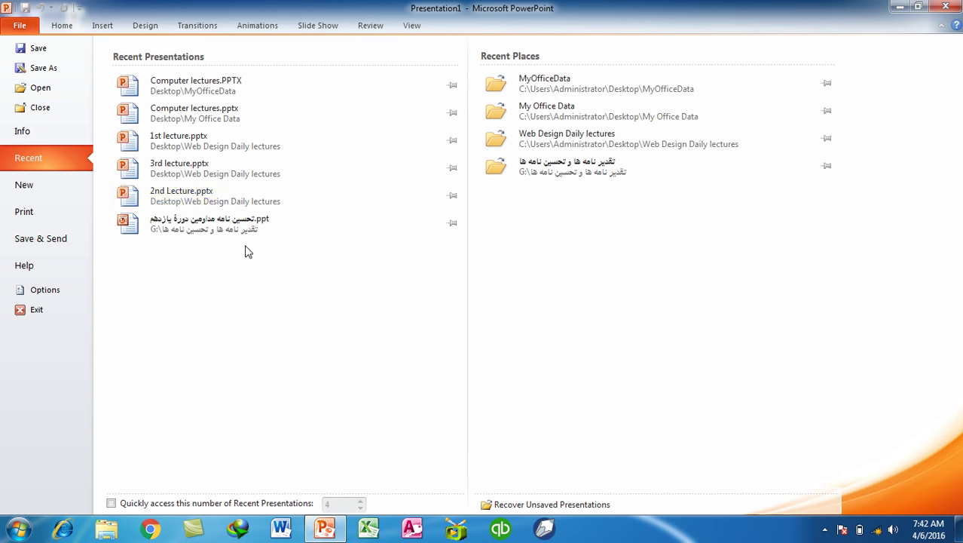
Open Computer lectures.PPTX from the MyOfficeData folder and show its Info page (75.0KB, 4 slides).
{"action": "left_click", "coordinate": [169, 90]}
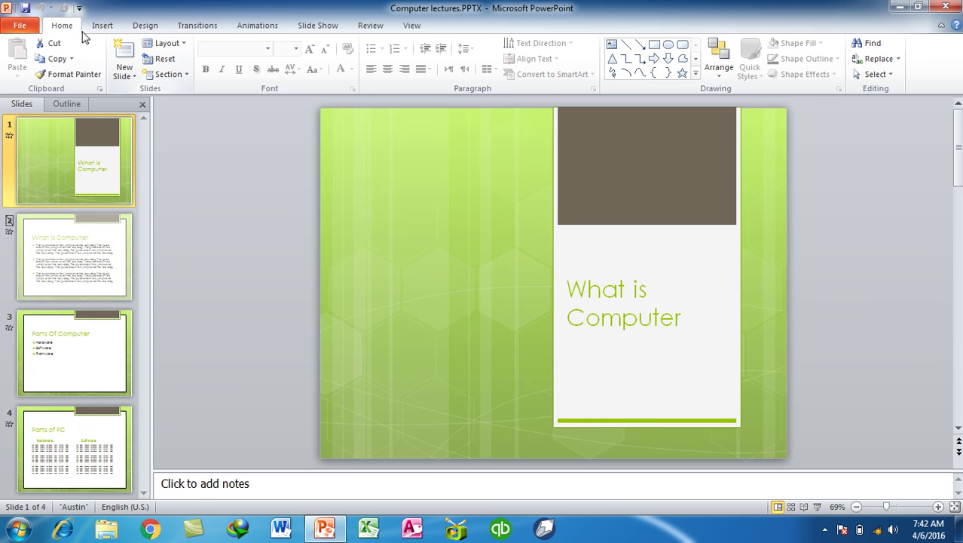
{"action": "left_click", "coordinate": [39, 23]}
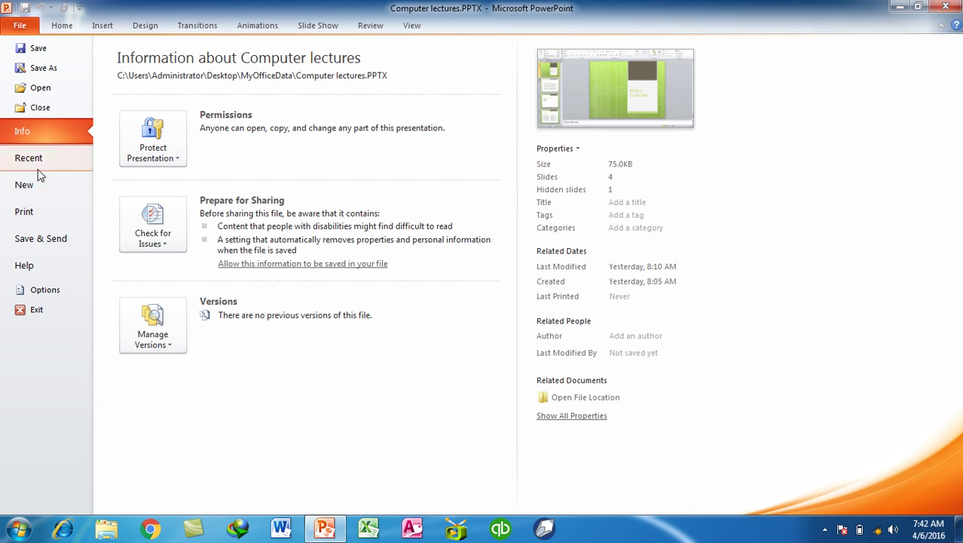
{"action": "left_click", "coordinate": [46, 160]}
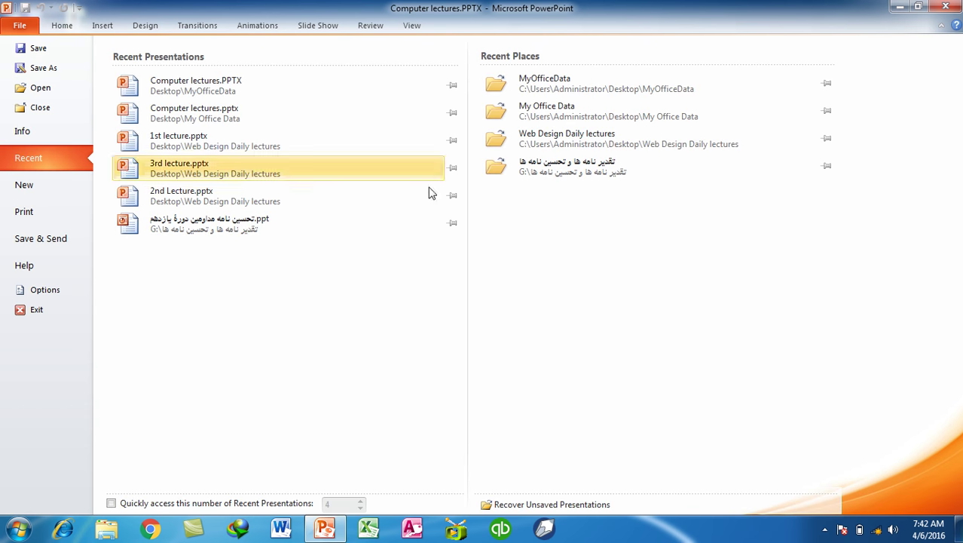
{"action": "left_click", "coordinate": [633, 99]}
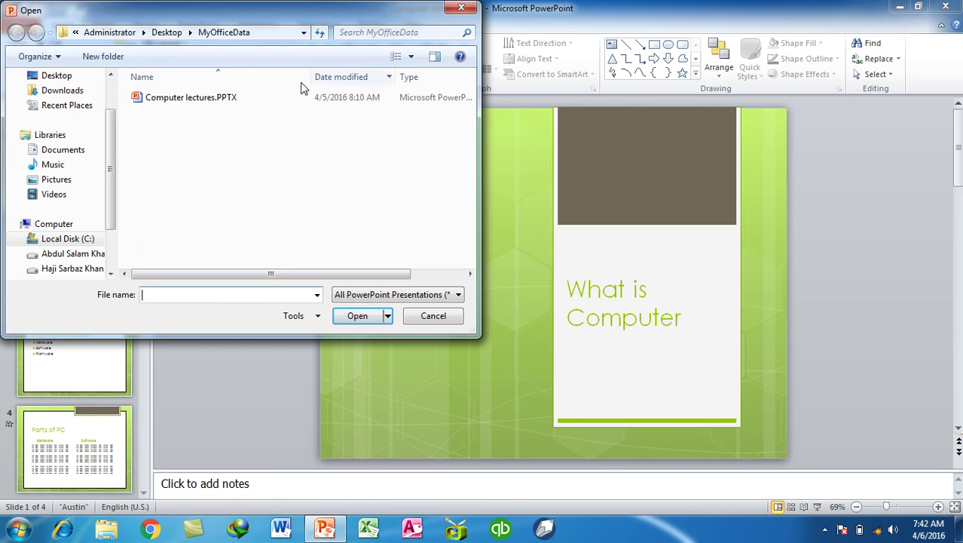
{"action": "double_click", "coordinate": [226, 96]}
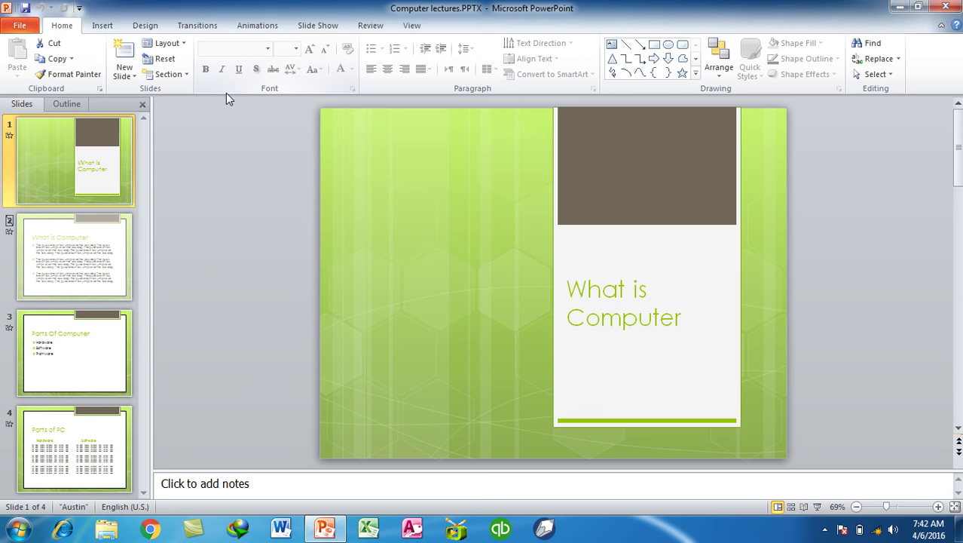
{"action": "left_click", "coordinate": [19, 25]}
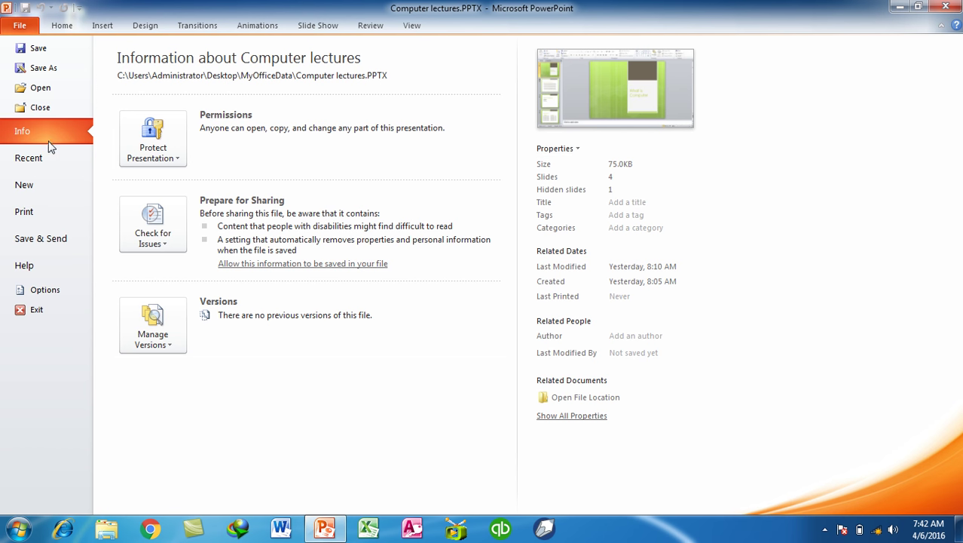
Switch Backstage from Info to the Recent presentations and places list.
{"action": "left_click", "coordinate": [49, 148]}
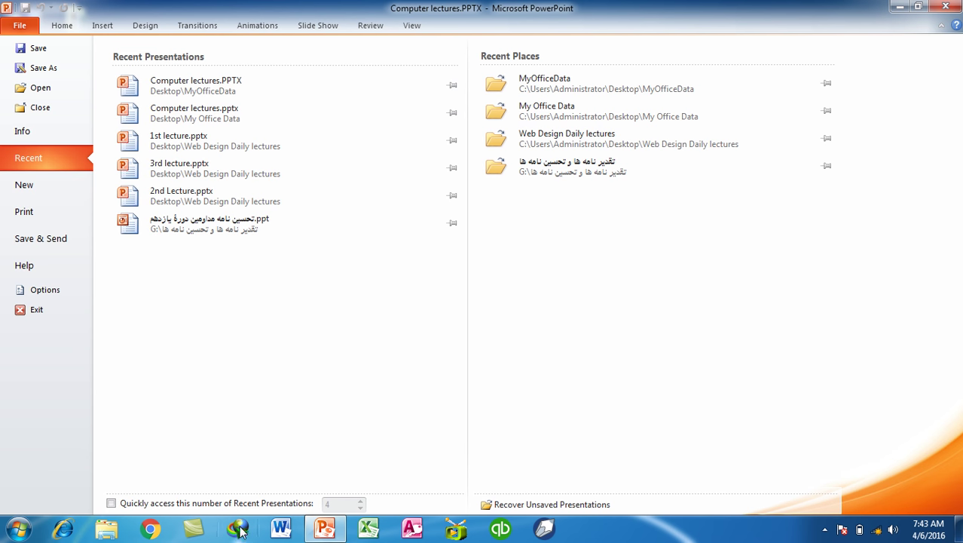
Enable quick access to 2 recent presentations, then turn quick access off again.
{"action": "left_click", "coordinate": [178, 505]}
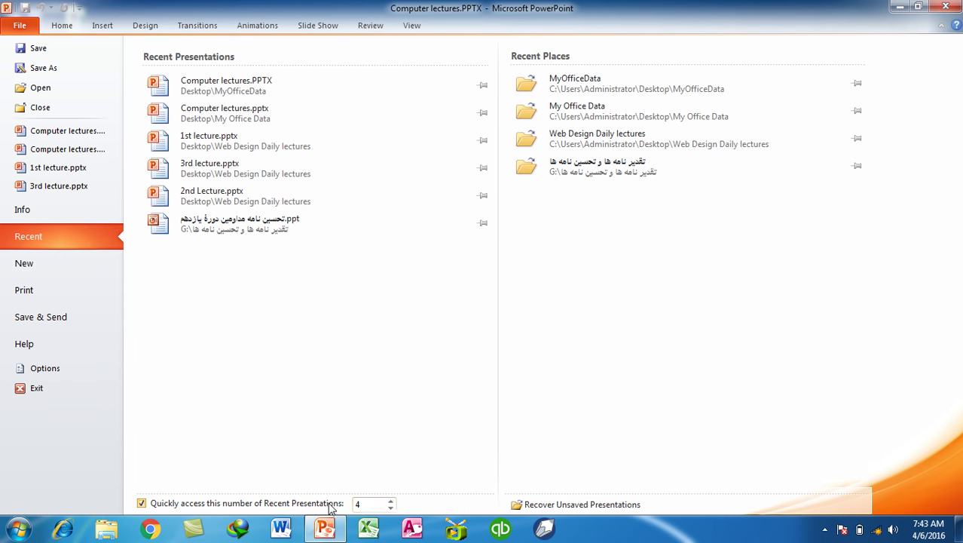
{"action": "left_click", "coordinate": [391, 508]}
{"action": "left_click", "coordinate": [391, 508]}
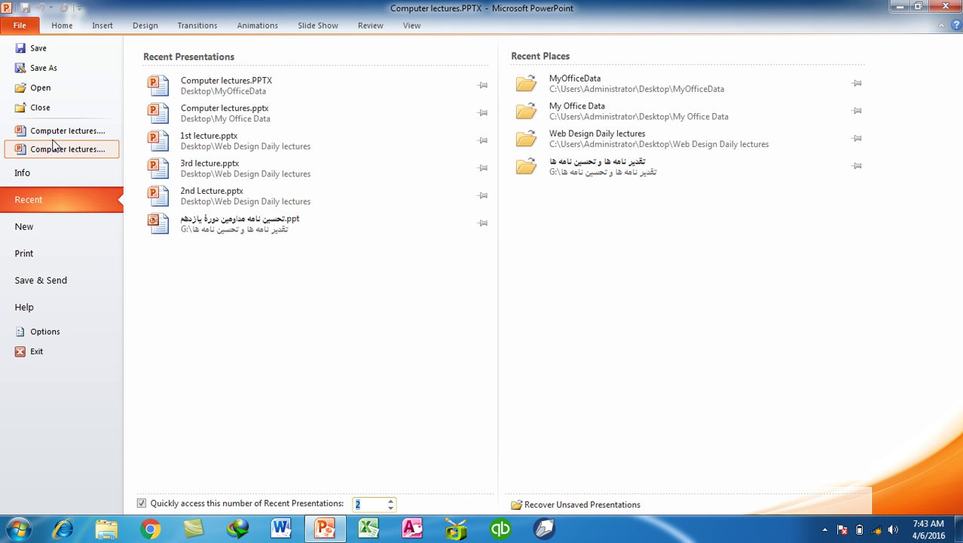
{"action": "left_click", "coordinate": [209, 503]}
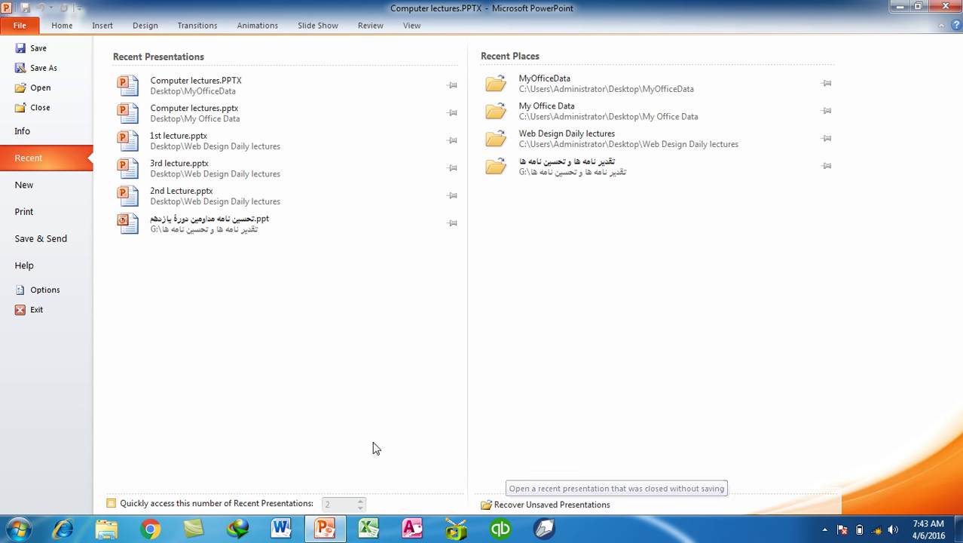
{"action": "left_click", "coordinate": [23, 192]}
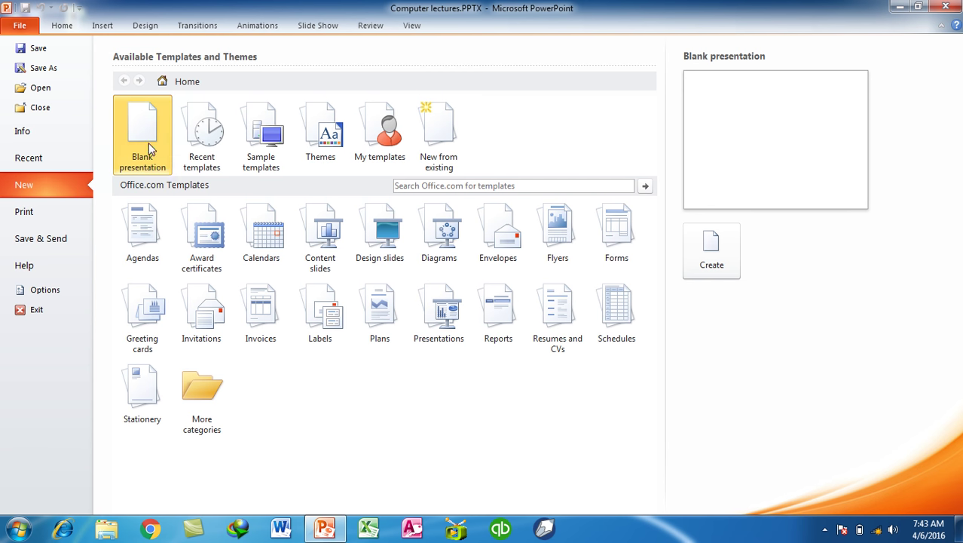
Create a blank Presentation2, close it, and return to Computer lectures' Backstage view.
{"action": "left_click", "coordinate": [728, 270]}
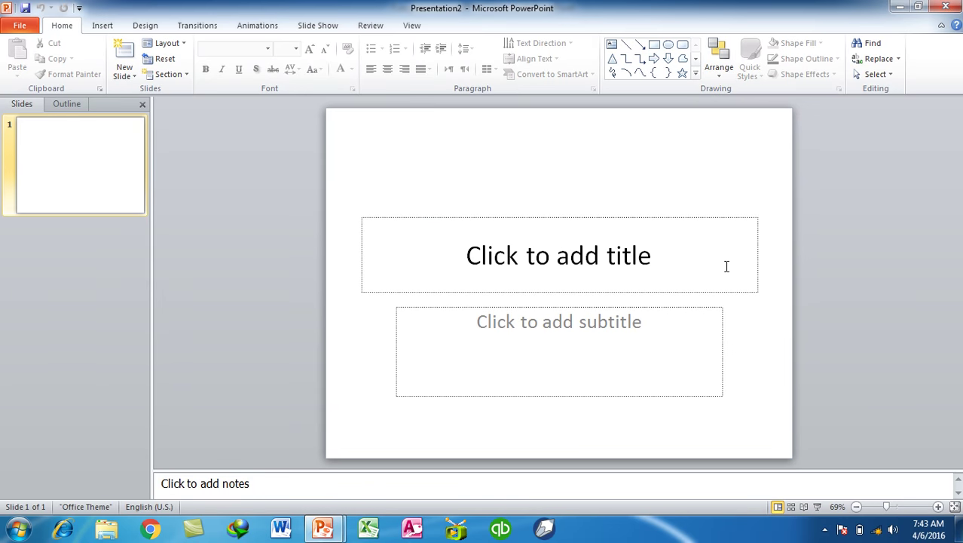
{"action": "left_click", "coordinate": [946, 7]}
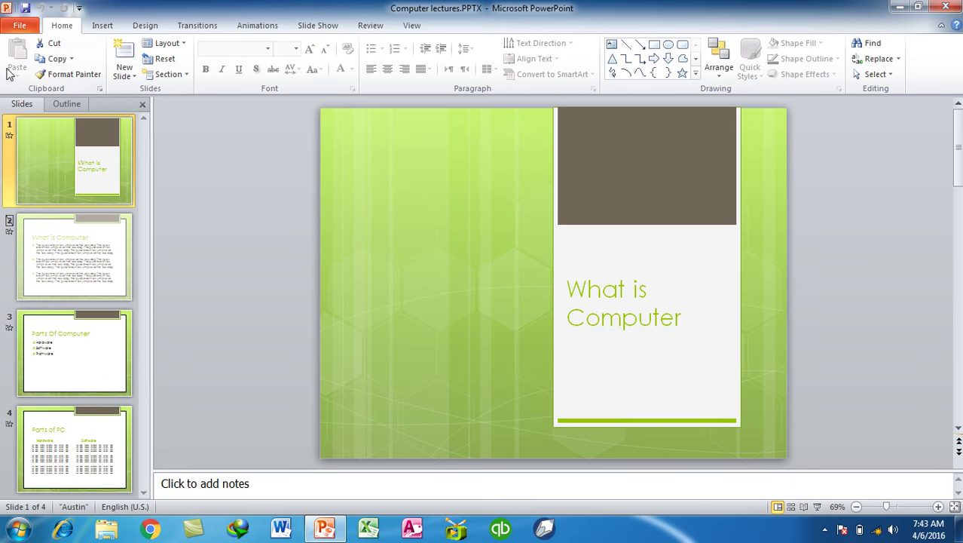
{"action": "left_click", "coordinate": [19, 26]}
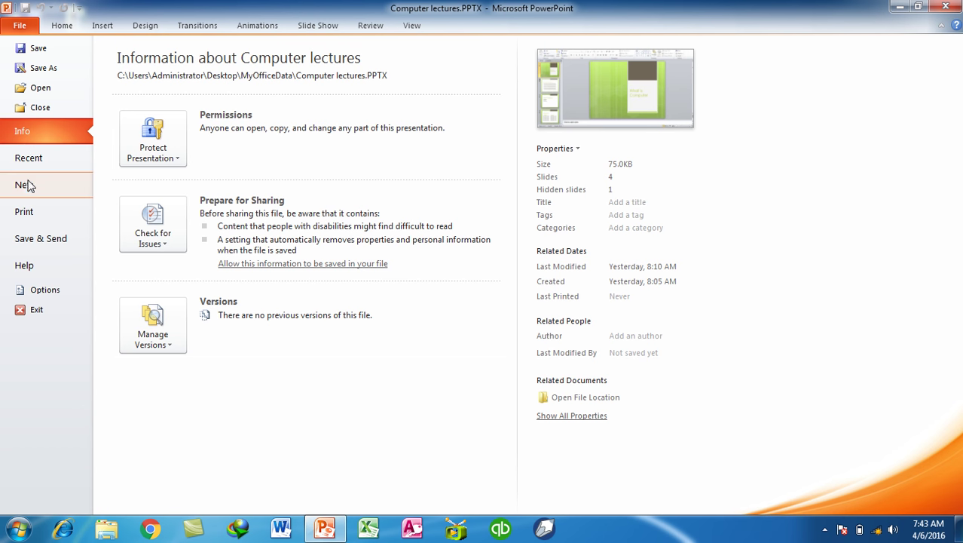
Create Presentation3 from the Training sample template.
{"action": "left_click", "coordinate": [29, 186]}
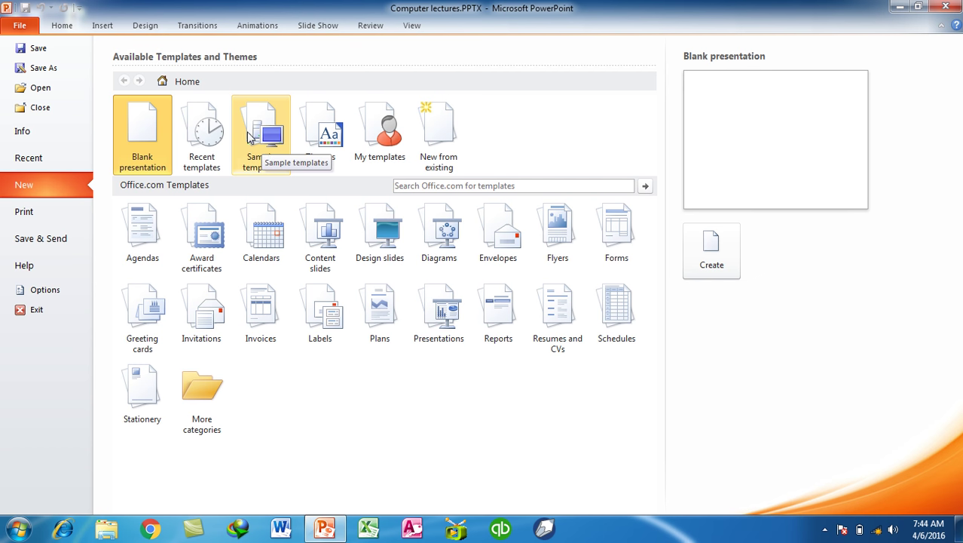
{"action": "left_click", "coordinate": [286, 150]}
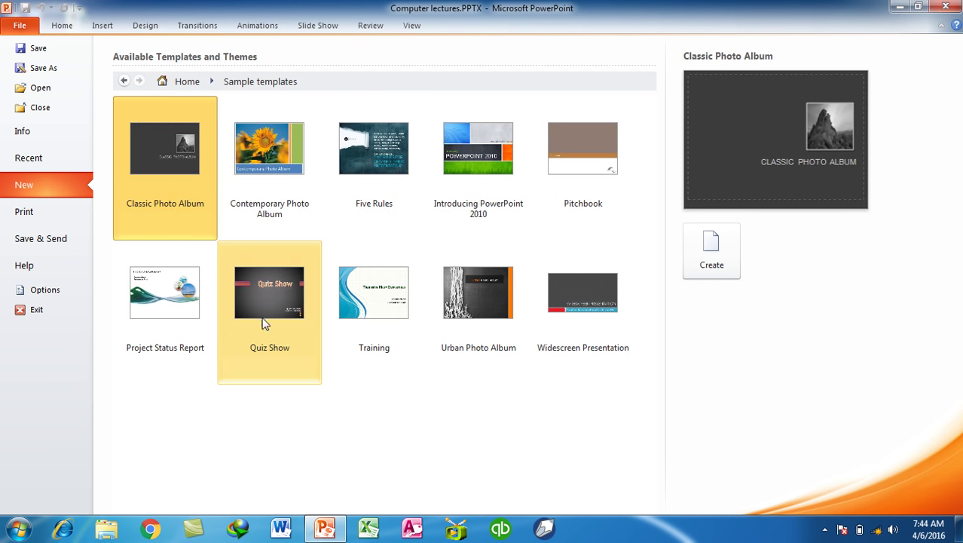
{"action": "left_click", "coordinate": [329, 296]}
{"action": "left_click", "coordinate": [710, 245]}
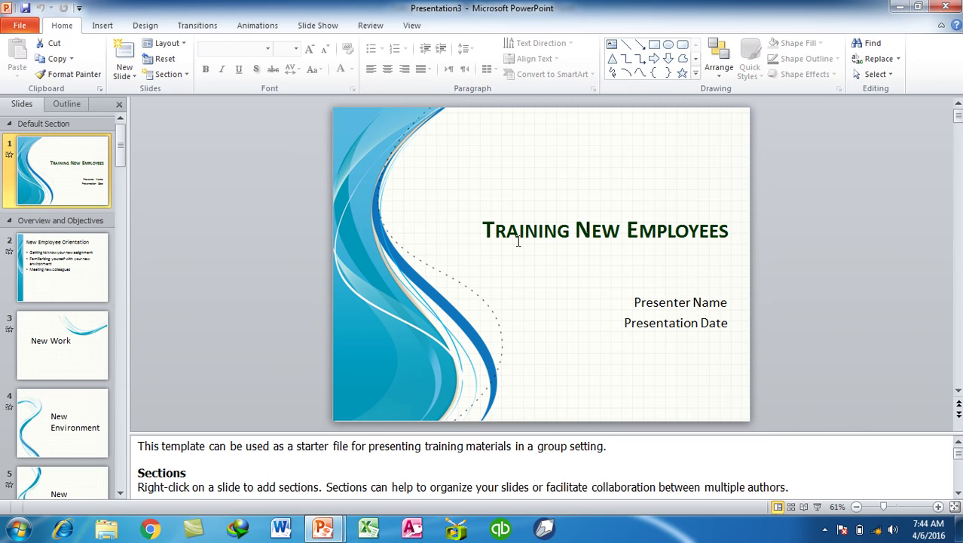
Select the title 'Training New Employees' and the Presenter Name and Presentation Date text.
{"action": "double_click", "coordinate": [516, 230]}
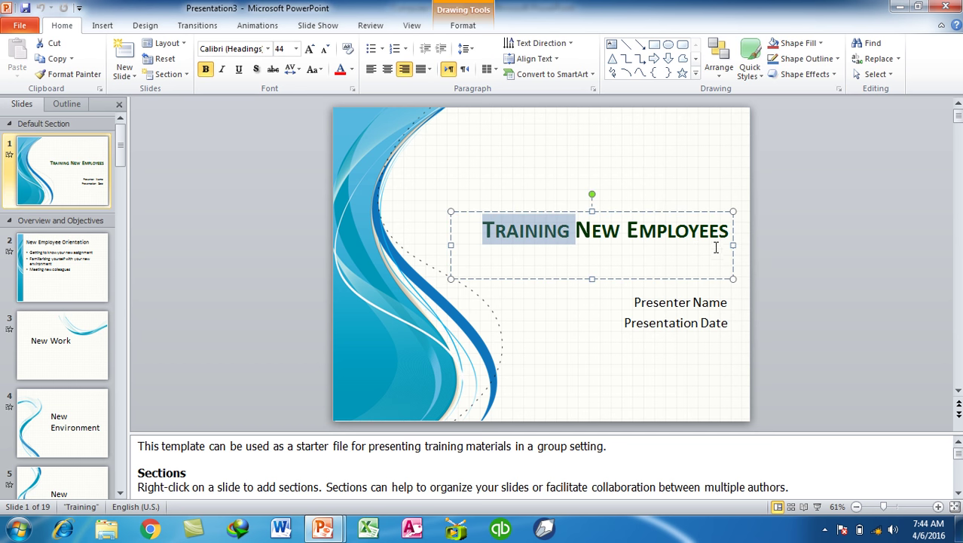
{"action": "triple_click", "coordinate": [693, 234]}
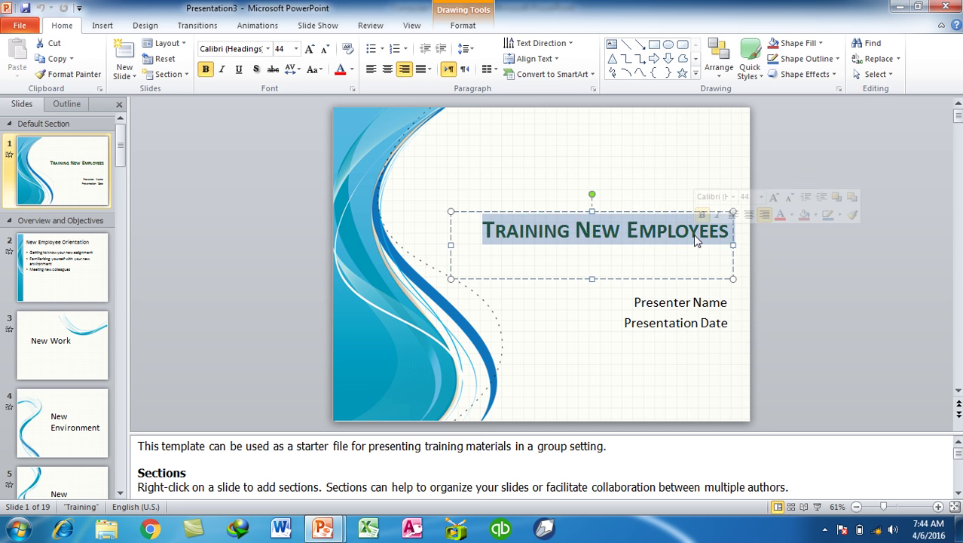
{"action": "double_click", "coordinate": [695, 301]}
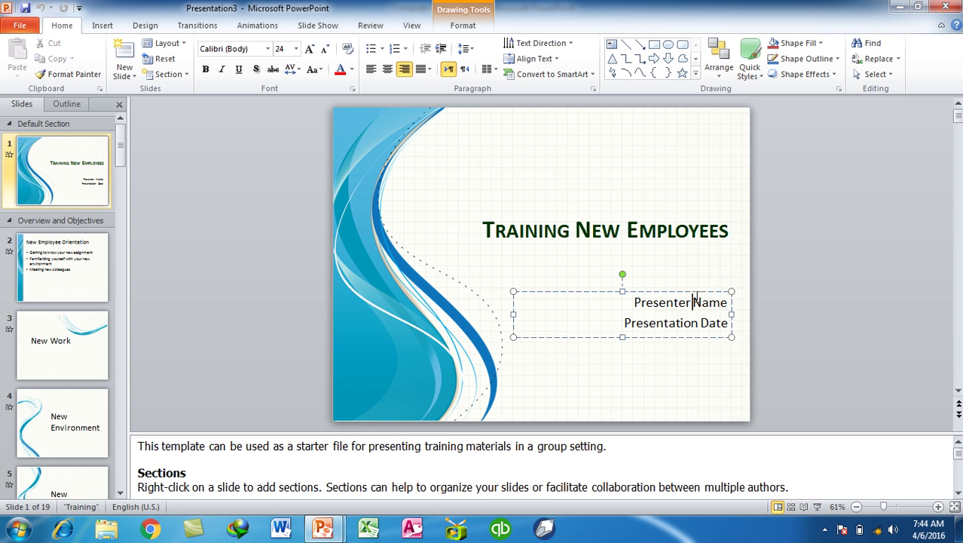
{"action": "double_click", "coordinate": [674, 302]}
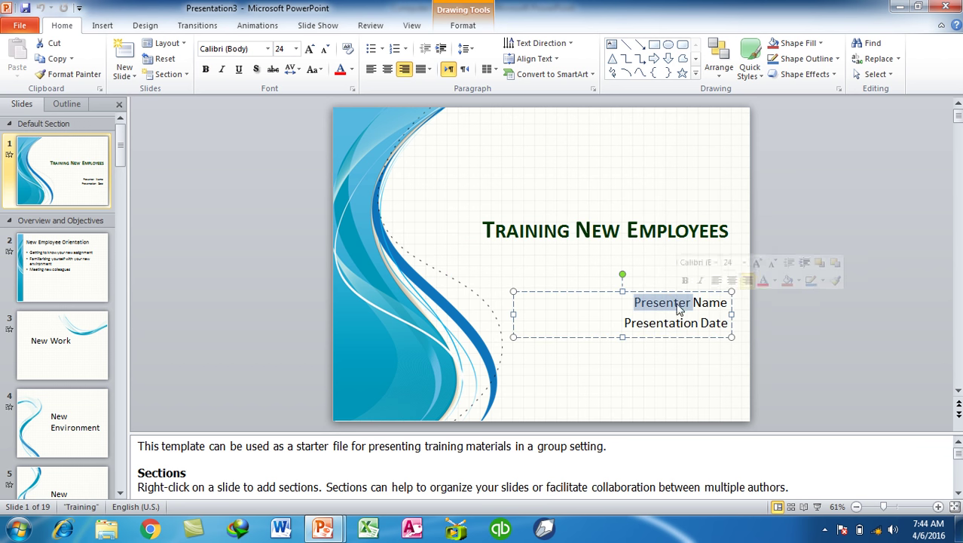
{"action": "left_click", "coordinate": [669, 325]}
{"action": "triple_click", "coordinate": [671, 324]}
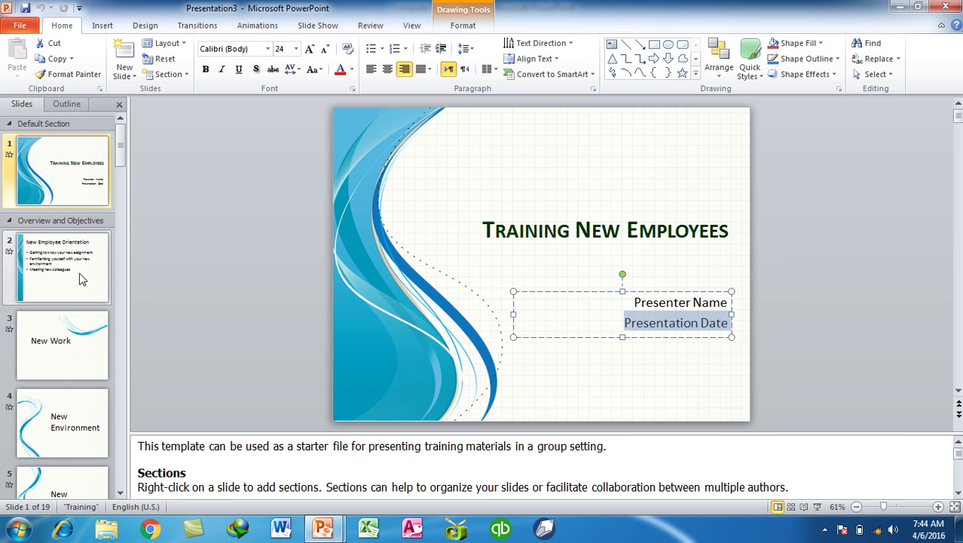
Browse slides 2, 3 New Work, 7 Today's Overview, 8 Learning Objectives and 12 Working Toward Mastery.
{"action": "left_click", "coordinate": [81, 278]}
{"action": "left_click", "coordinate": [53, 355]}
{"action": "scroll", "coordinate": [60, 343], "scroll_direction": "down", "scroll_amount": 3}
{"action": "left_click", "coordinate": [64, 313]}
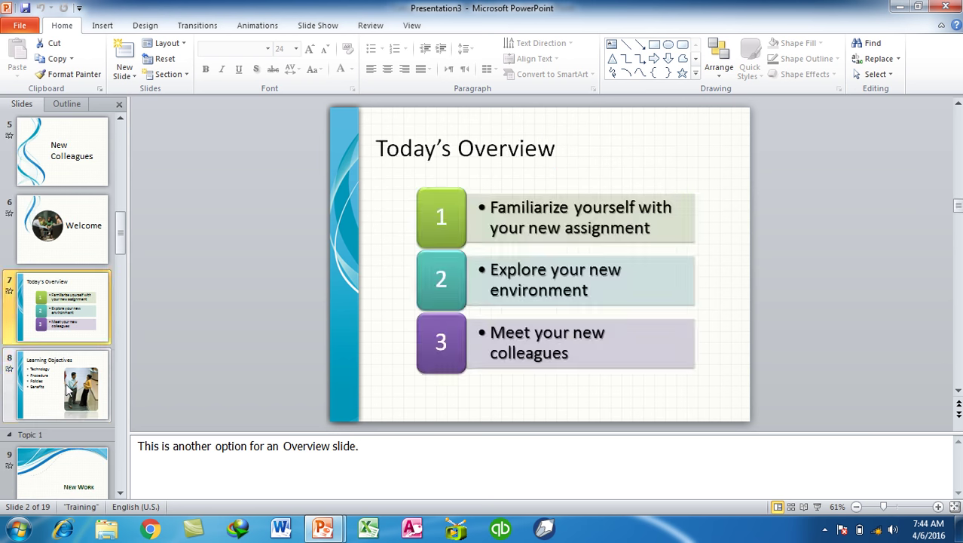
{"action": "left_click", "coordinate": [68, 399]}
{"action": "scroll", "coordinate": [68, 402], "scroll_direction": "down", "scroll_amount": 4}
{"action": "left_click", "coordinate": [79, 336]}
Go to slide 13 Doing Your Best Work and select the words Doing, offsite and requirements.
{"action": "left_click", "coordinate": [78, 392]}
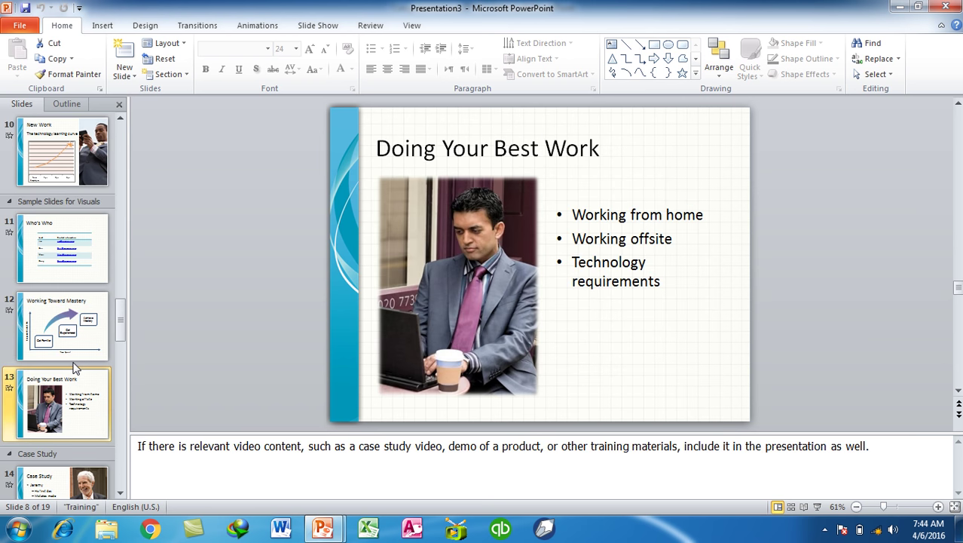
{"action": "double_click", "coordinate": [421, 142]}
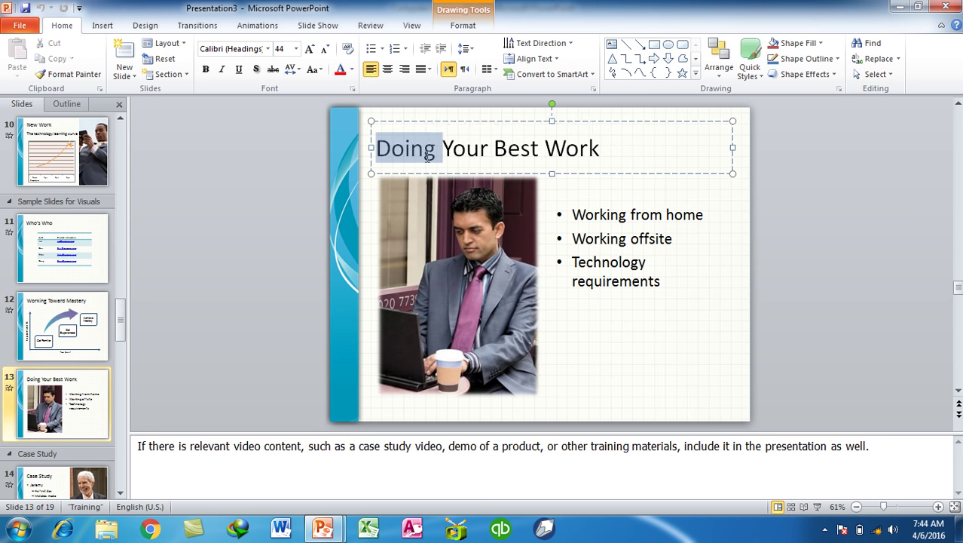
{"action": "double_click", "coordinate": [652, 240]}
{"action": "left_click", "coordinate": [648, 279]}
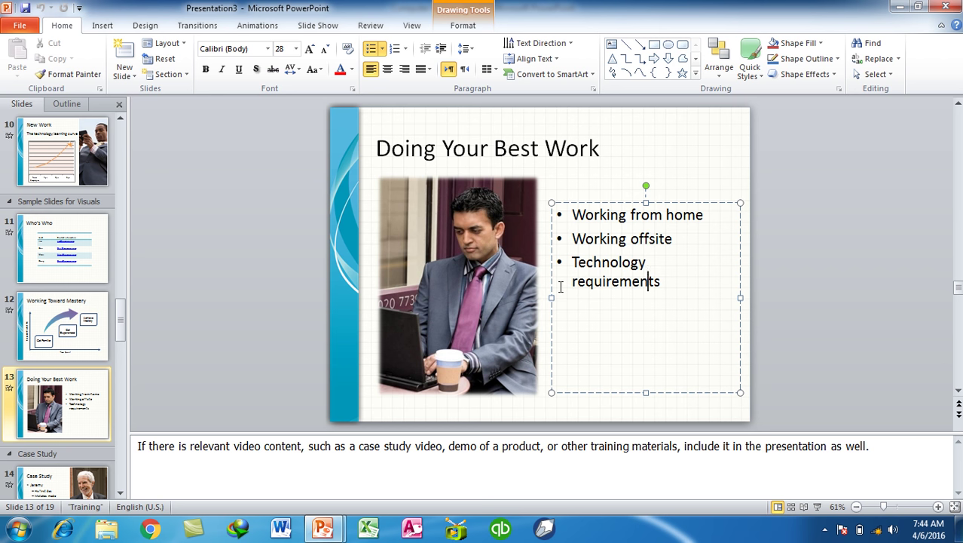
Jump back to Who's Who, then show the Discussion and Case Study slides.
{"action": "scroll", "coordinate": [558, 285], "scroll_direction": "up", "scroll_amount": 4}
{"action": "left_click", "coordinate": [53, 353]}
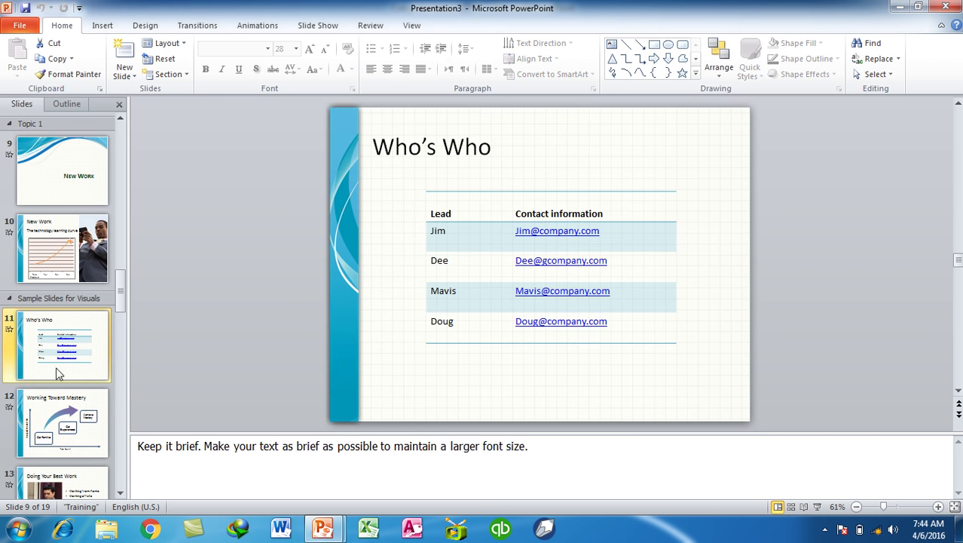
{"action": "scroll", "coordinate": [52, 354], "scroll_direction": "down", "scroll_amount": 3}
{"action": "scroll", "coordinate": [71, 392], "scroll_direction": "down", "scroll_amount": 2}
{"action": "left_click", "coordinate": [74, 398]}
{"action": "left_click", "coordinate": [73, 335]}
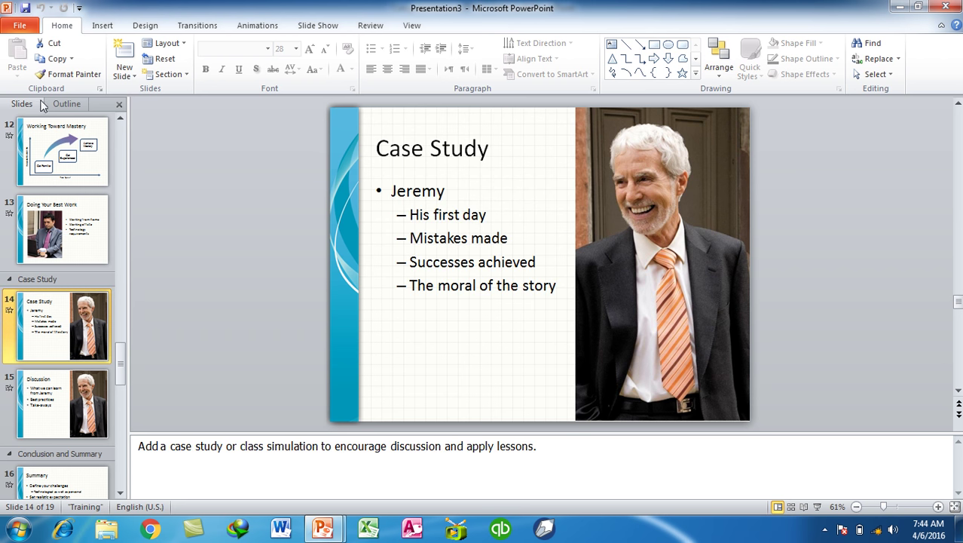
Close the training presentation and return to Computer lectures' Backstage view.
{"action": "left_click", "coordinate": [33, 28]}
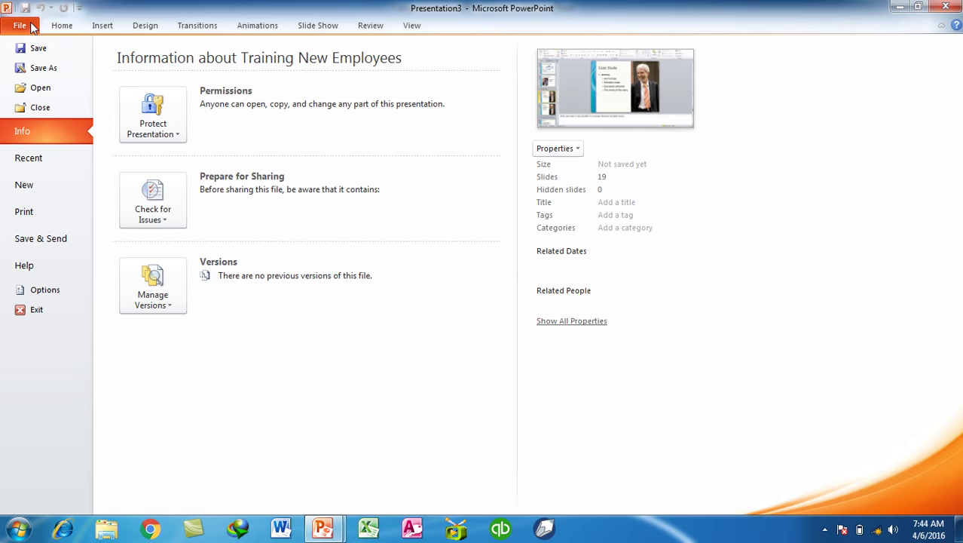
{"action": "left_click", "coordinate": [45, 104]}
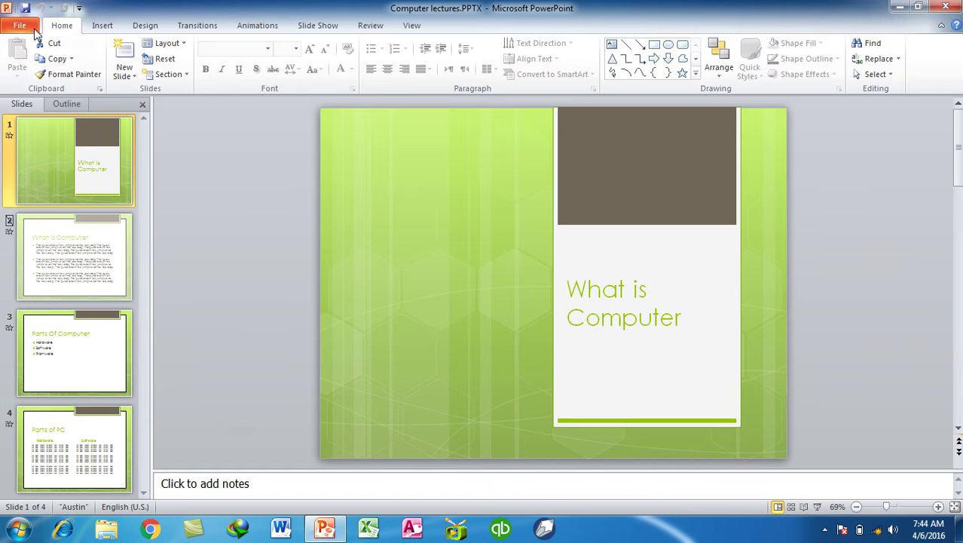
{"action": "left_click", "coordinate": [33, 29]}
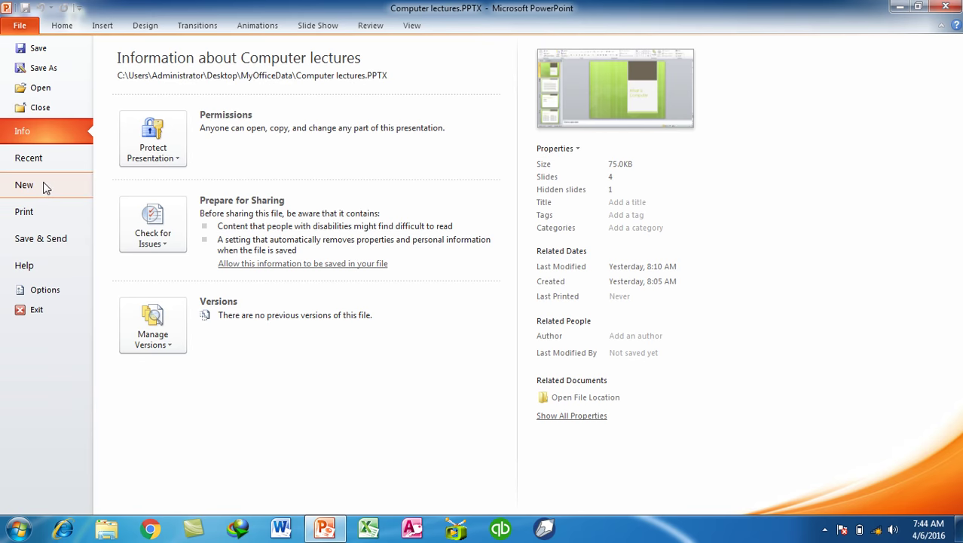
Browse Recent templates and Themes for a new presentation, then open My templates.
{"action": "left_click", "coordinate": [44, 186]}
{"action": "left_click", "coordinate": [202, 130]}
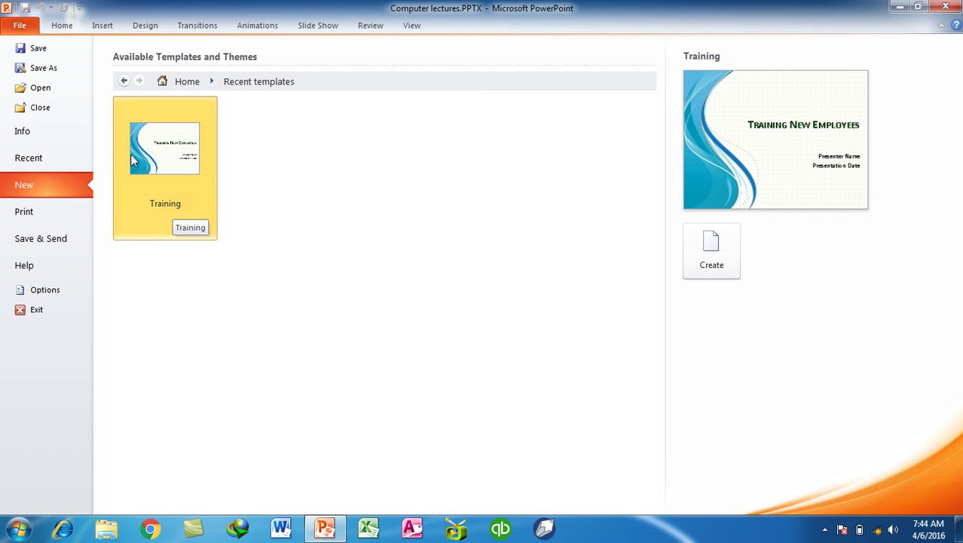
{"action": "left_click", "coordinate": [125, 81]}
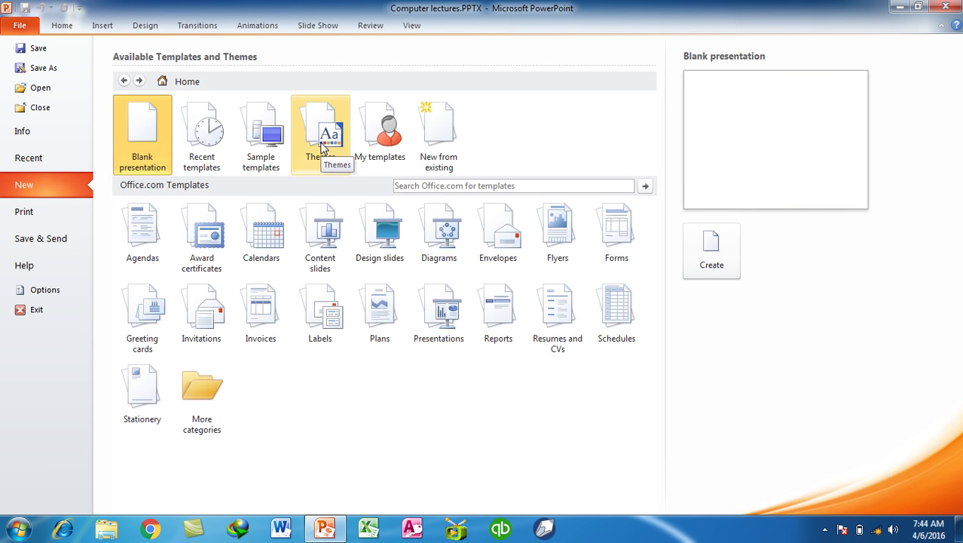
{"action": "left_click", "coordinate": [322, 147]}
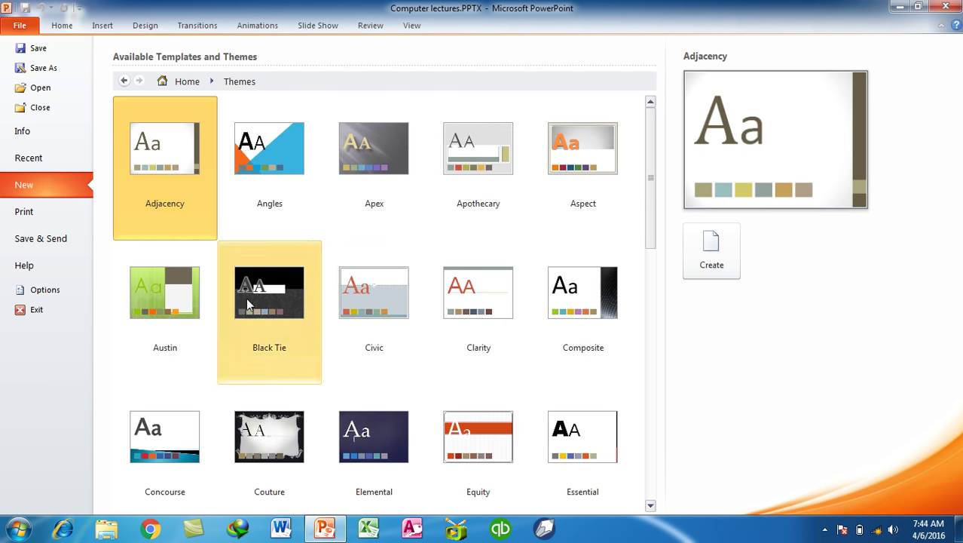
{"action": "scroll", "coordinate": [335, 369], "scroll_direction": "down", "scroll_amount": 3}
{"action": "scroll", "coordinate": [334, 361], "scroll_direction": "down", "scroll_amount": 3}
{"action": "scroll", "coordinate": [334, 361], "scroll_direction": "down", "scroll_amount": 3}
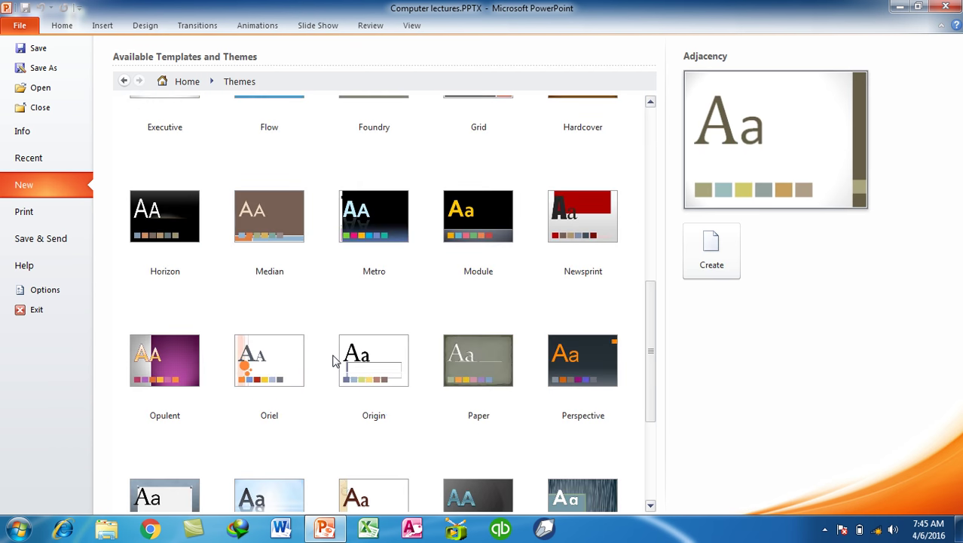
{"action": "scroll", "coordinate": [334, 360], "scroll_direction": "up", "scroll_amount": 7}
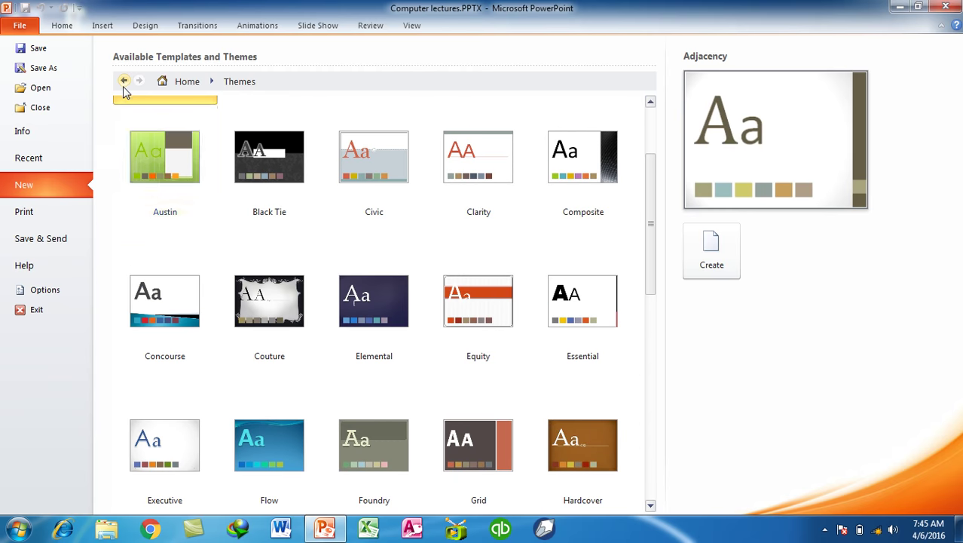
{"action": "left_click", "coordinate": [123, 81]}
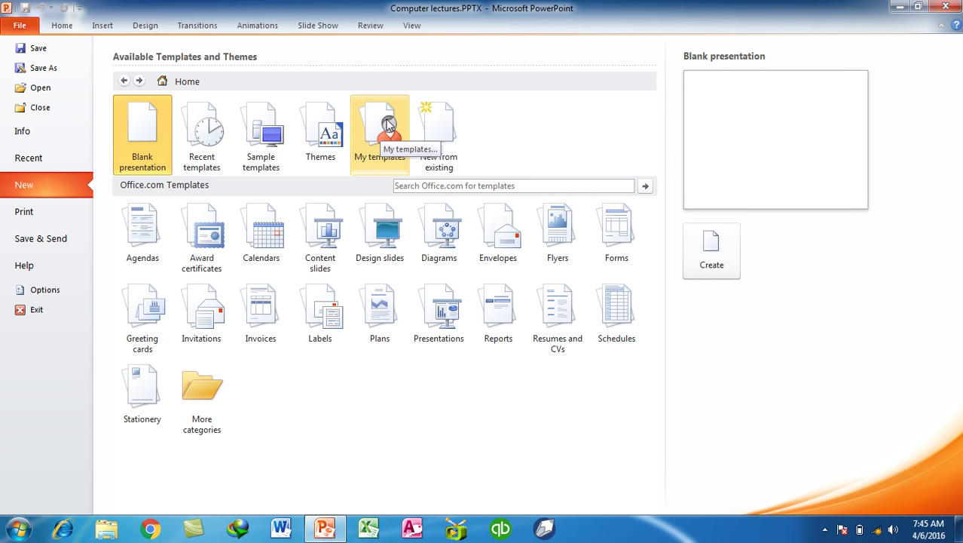
{"action": "left_click", "coordinate": [388, 125]}
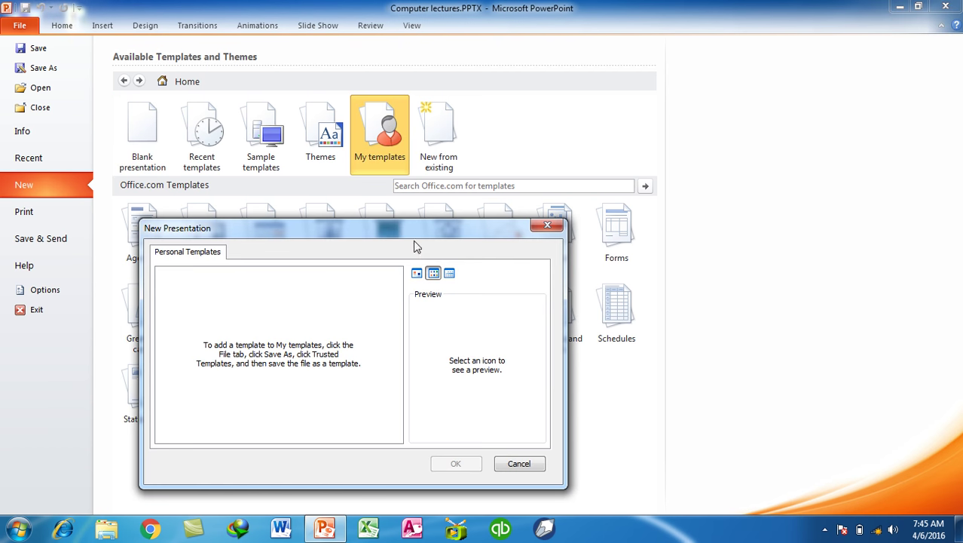
Create Presentation4 from existing Computer lectures.PPTX and view its Info page.
{"action": "left_click", "coordinate": [538, 464]}
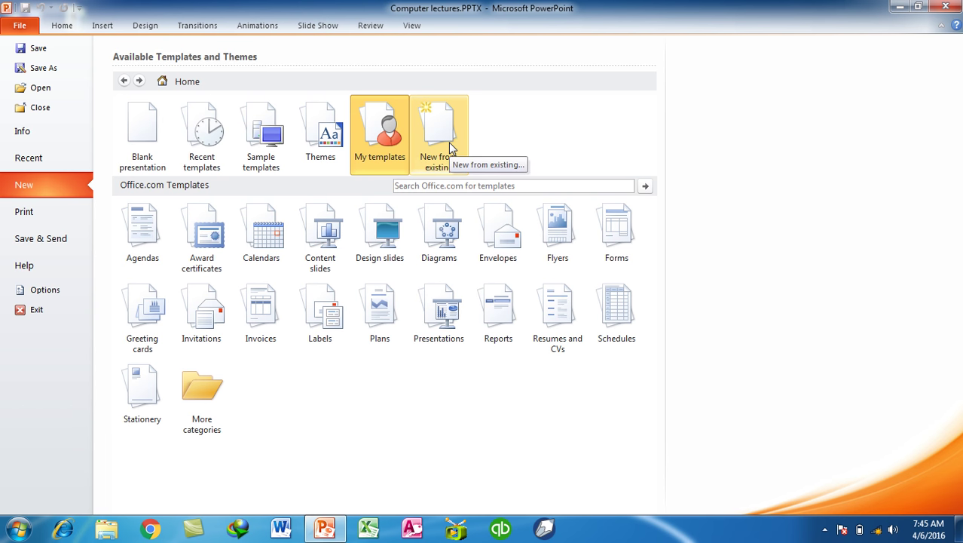
{"action": "left_click", "coordinate": [451, 147]}
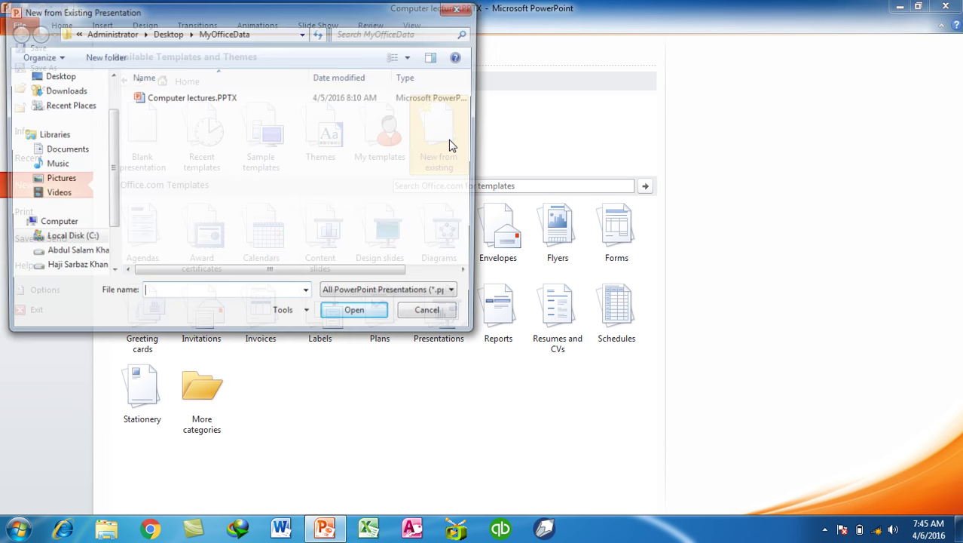
{"action": "double_click", "coordinate": [227, 98]}
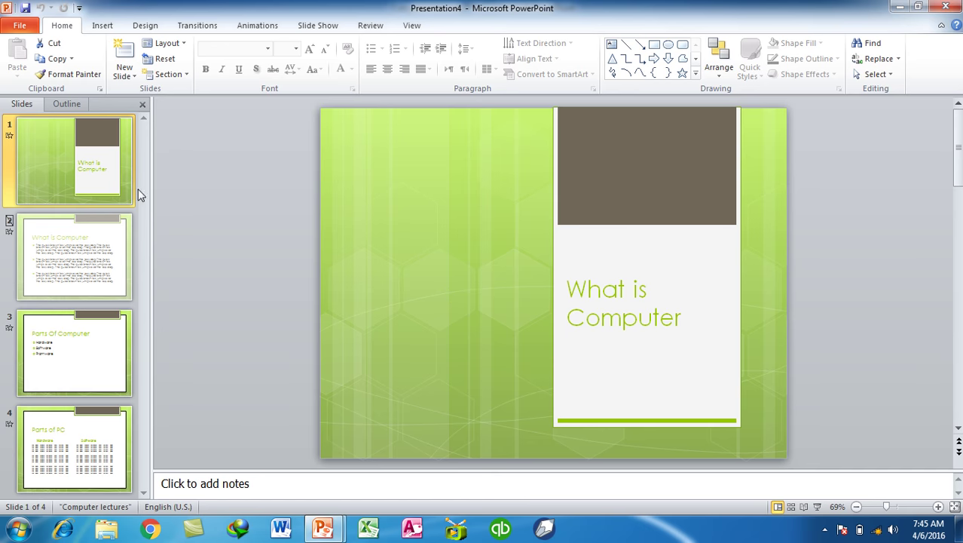
{"action": "left_click", "coordinate": [20, 25]}
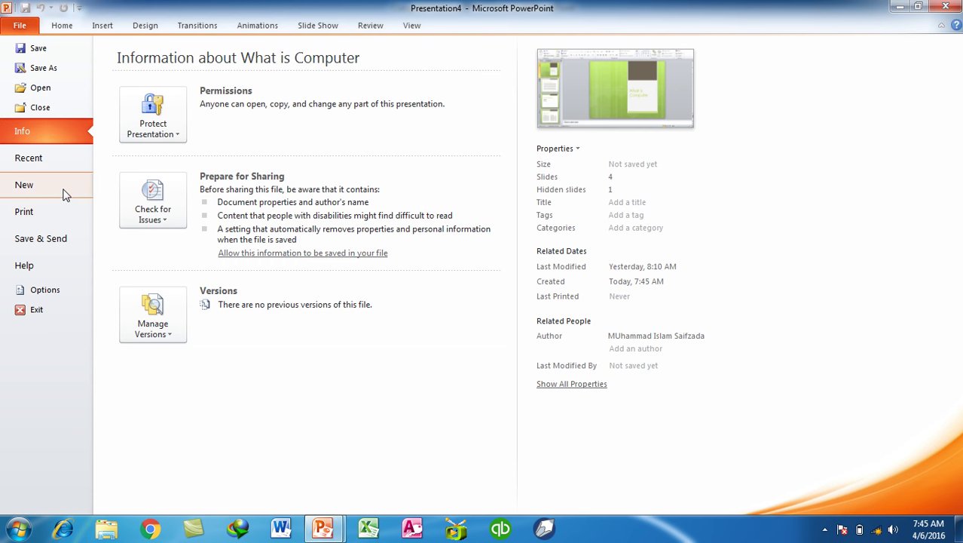
Browse the Award certificates online templates, then return to the template home and create a blank presentation.
{"action": "left_click", "coordinate": [65, 188]}
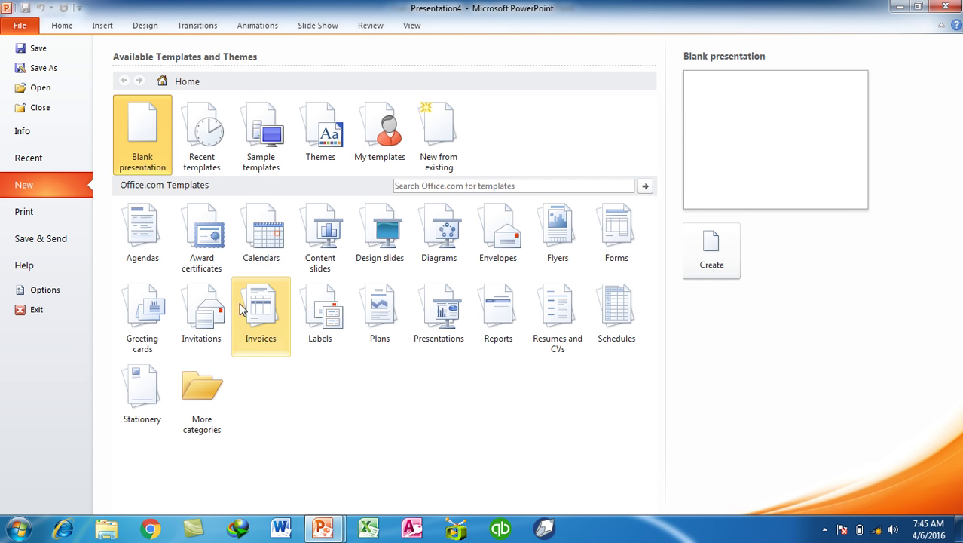
{"action": "left_click", "coordinate": [217, 240]}
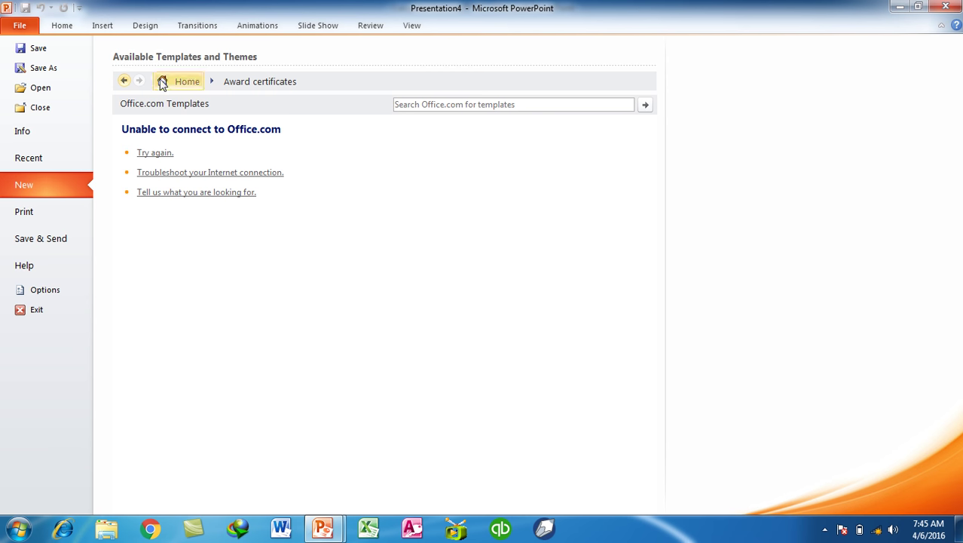
{"action": "left_click", "coordinate": [170, 161]}
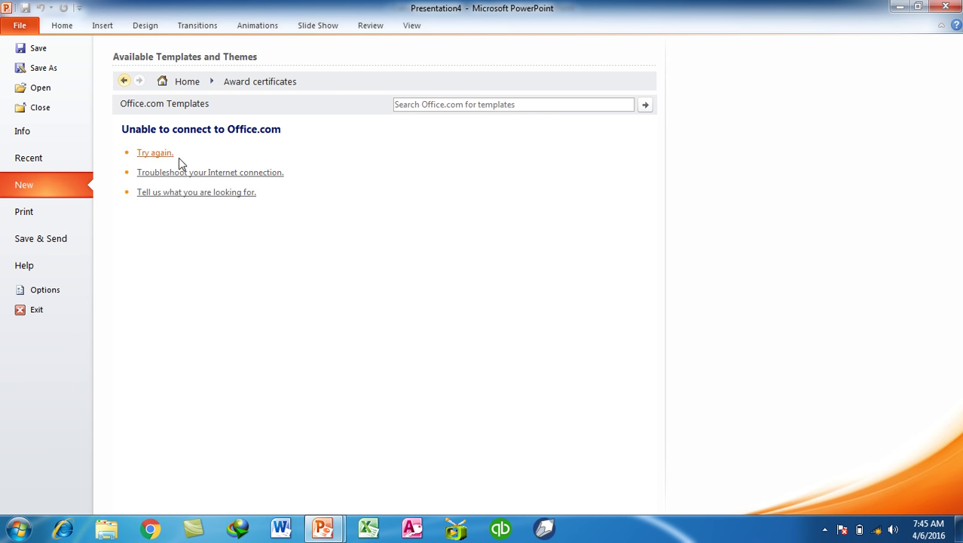
{"action": "left_click", "coordinate": [125, 82]}
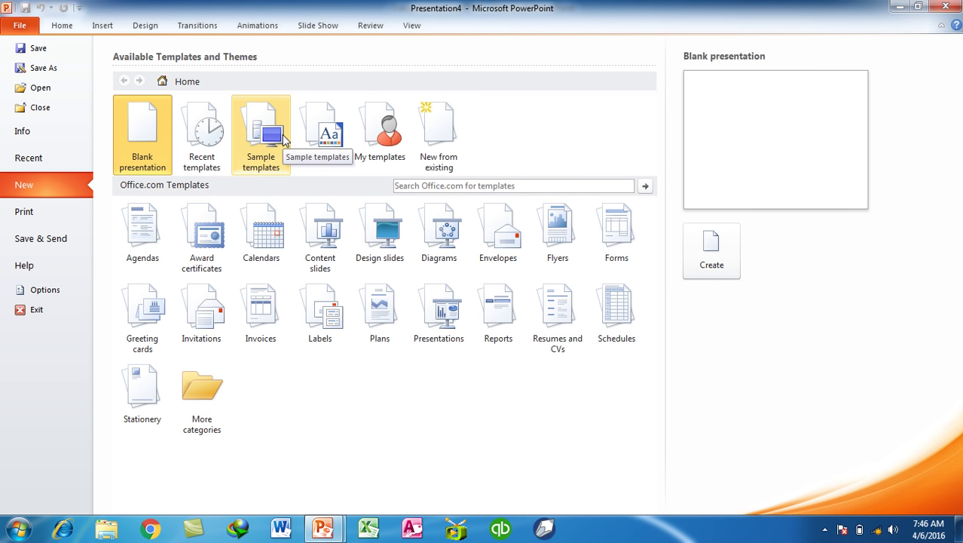
{"action": "left_click", "coordinate": [730, 261]}
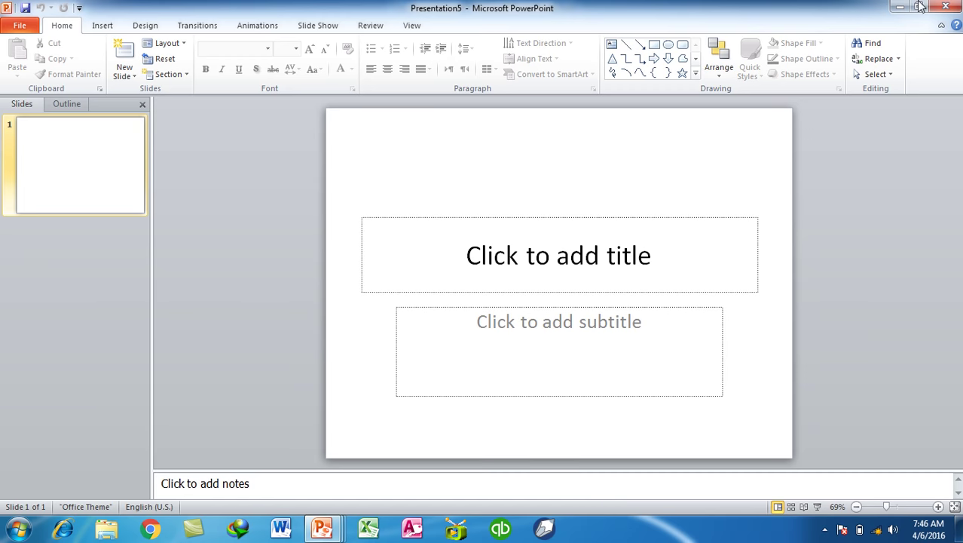
Close Presentation5 and show the Info page for the What is Computer presentation.
{"action": "left_click", "coordinate": [946, 6]}
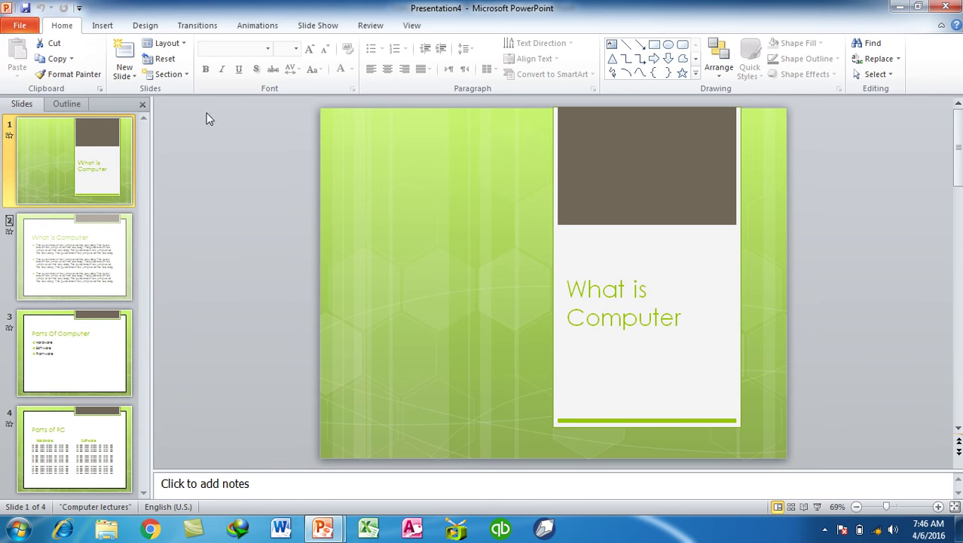
{"action": "left_click", "coordinate": [19, 27]}
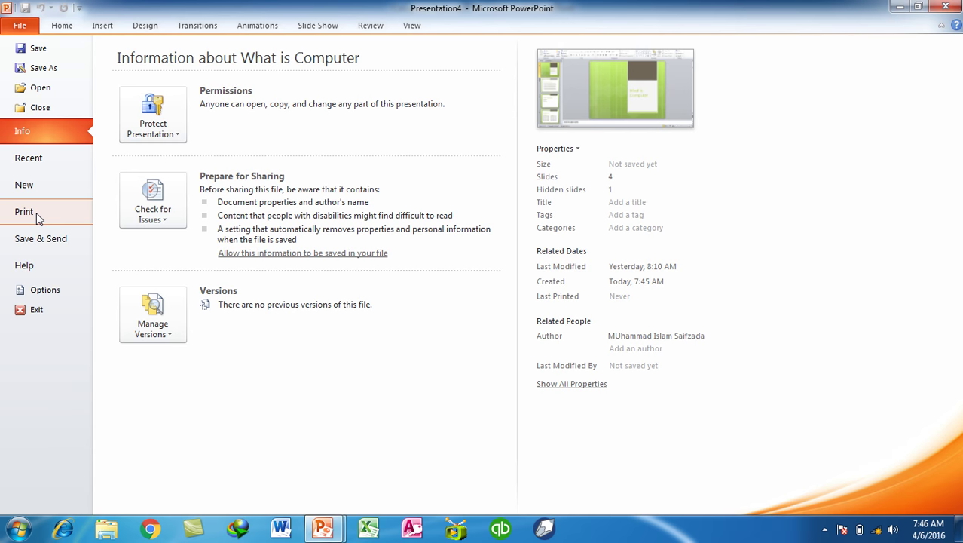
Print to the ABS PDF Driver v400 printer with 2 copies.
{"action": "left_click", "coordinate": [36, 213]}
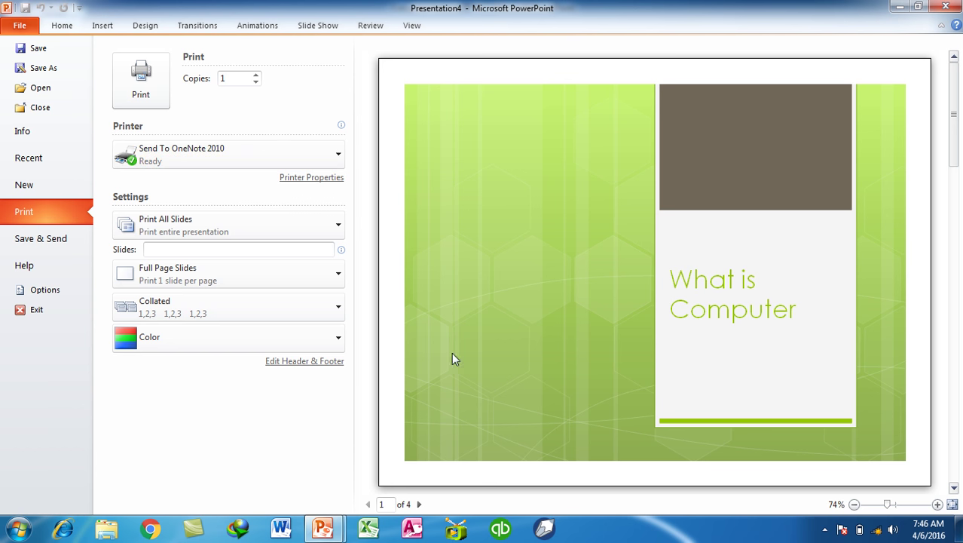
{"action": "left_click", "coordinate": [318, 150]}
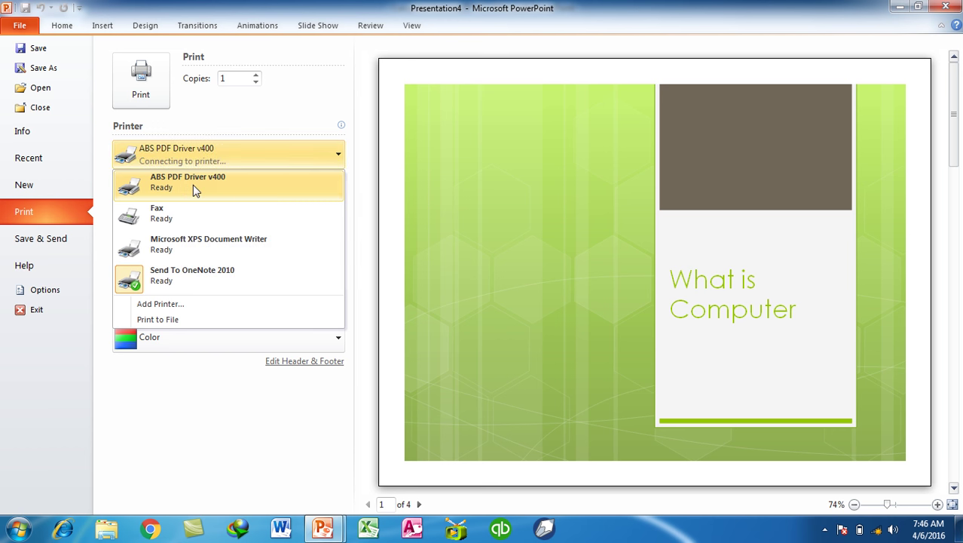
{"action": "left_click", "coordinate": [193, 184]}
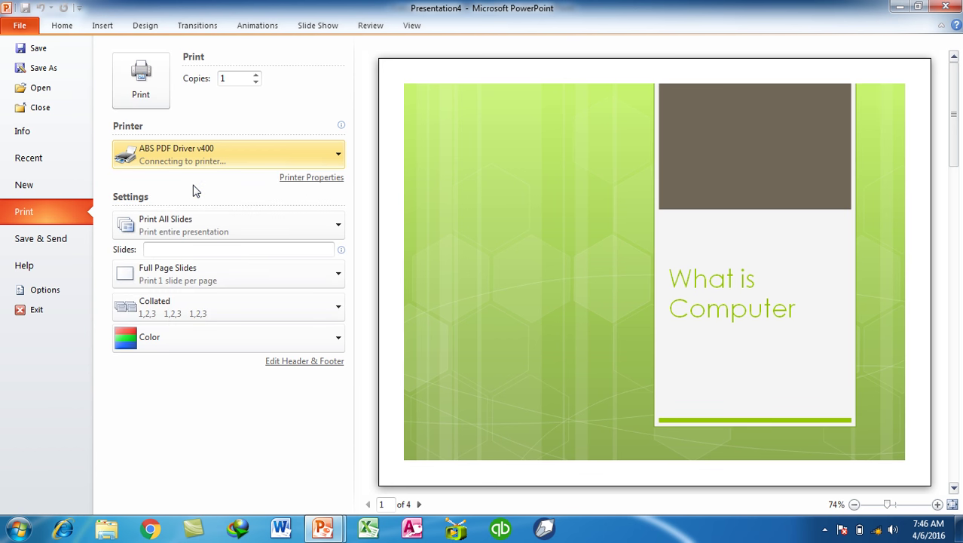
{"action": "double_click", "coordinate": [236, 83]}
{"action": "type", "text": "2"}
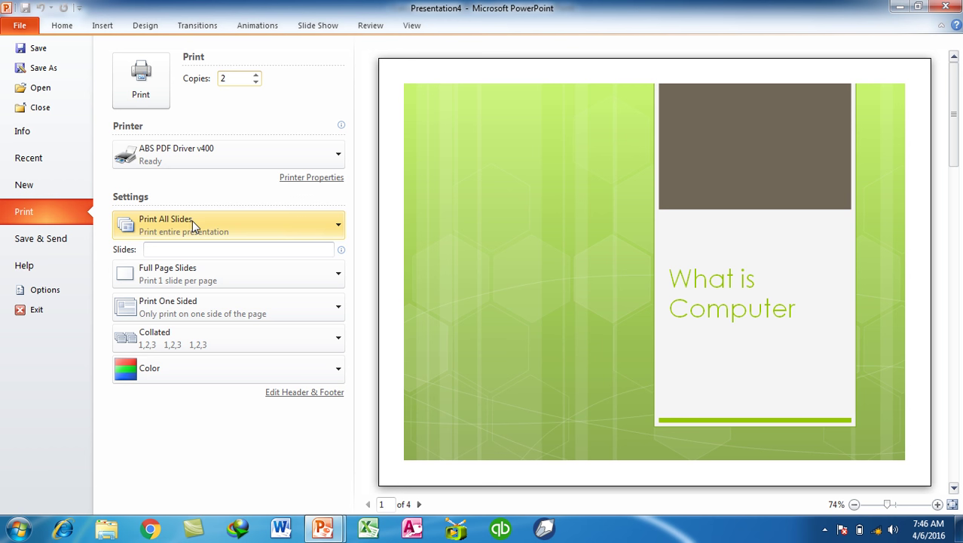
Select the Parts Of Computer and Parts of PC slides and reopen Print with Ctrl+P.
{"action": "left_click", "coordinate": [150, 230]}
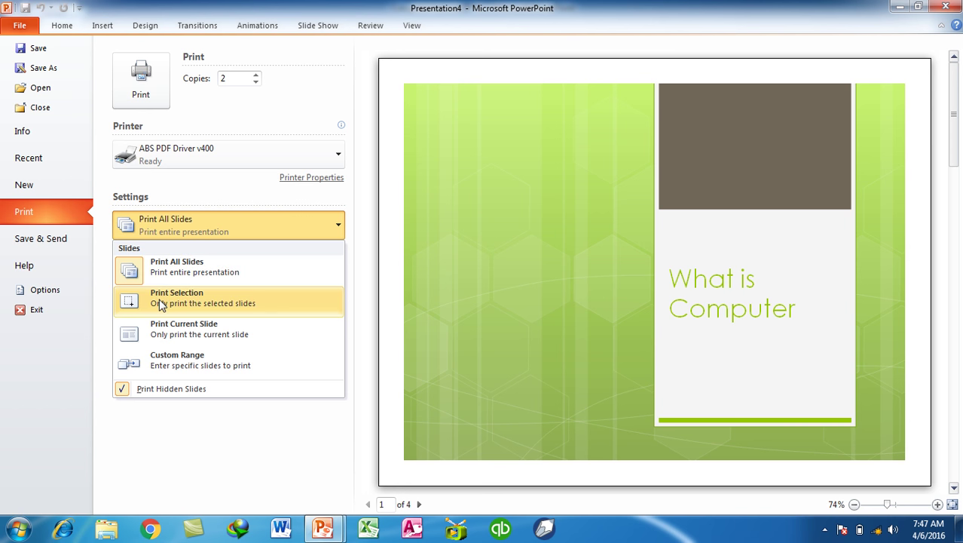
{"action": "key", "text": "Escape"}
{"action": "key", "text": "Escape"}
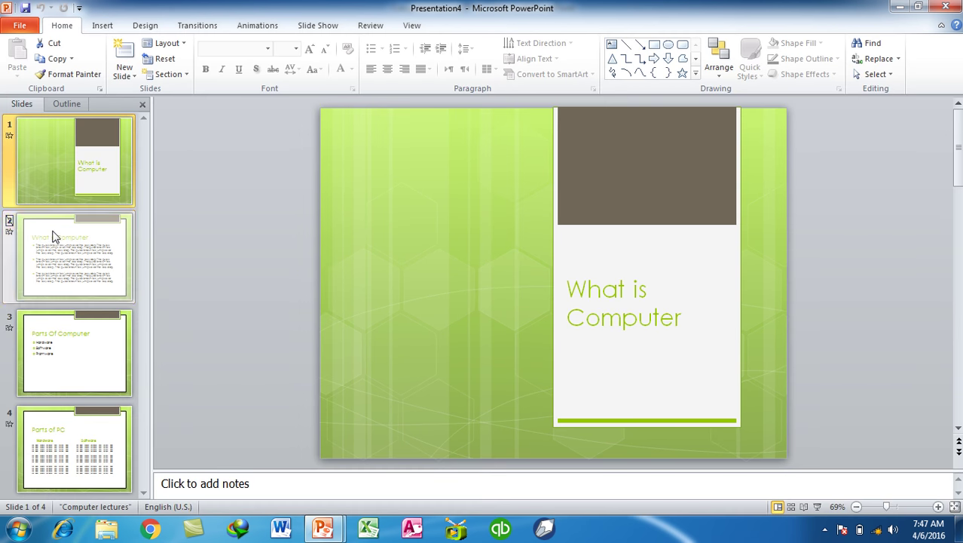
{"action": "left_click", "coordinate": [61, 251]}
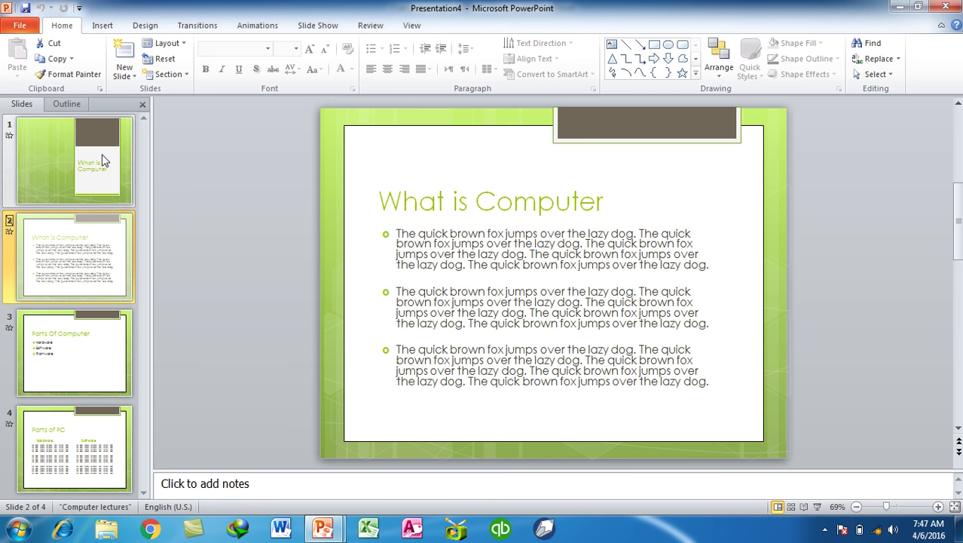
{"action": "left_click", "coordinate": [96, 377]}
{"action": "left_click", "coordinate": [90, 440]}
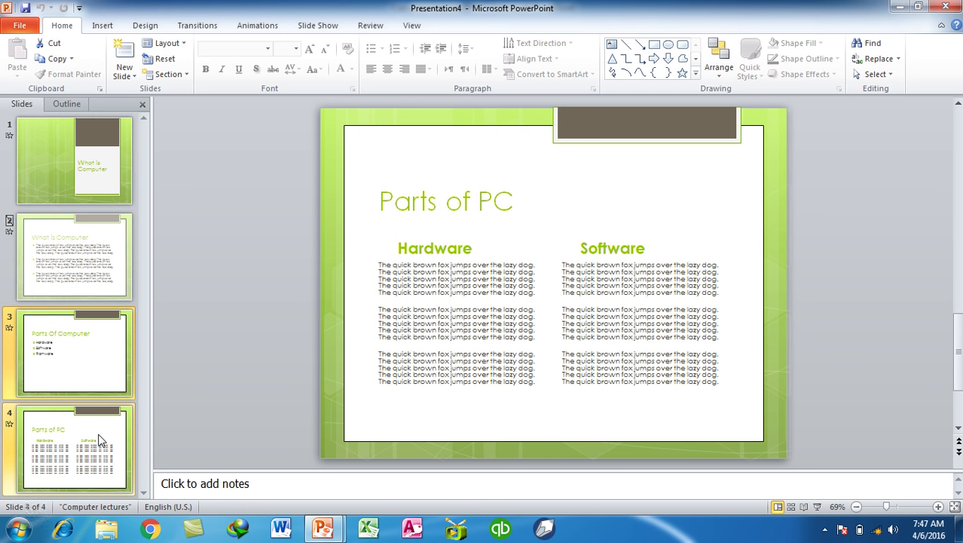
{"action": "key", "text": "ctrl+p"}
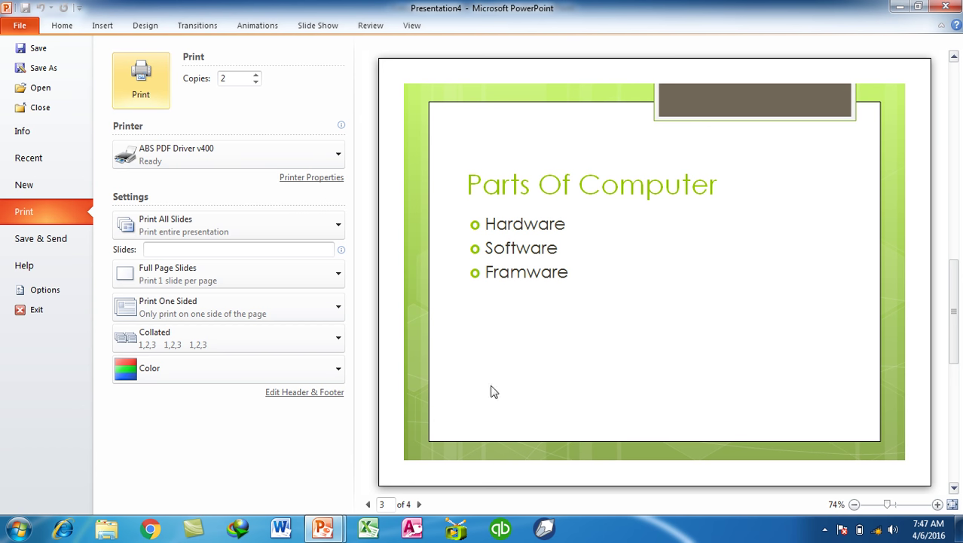
Set the slide range to Print Selection and preview both selected slides.
{"action": "left_click", "coordinate": [419, 504]}
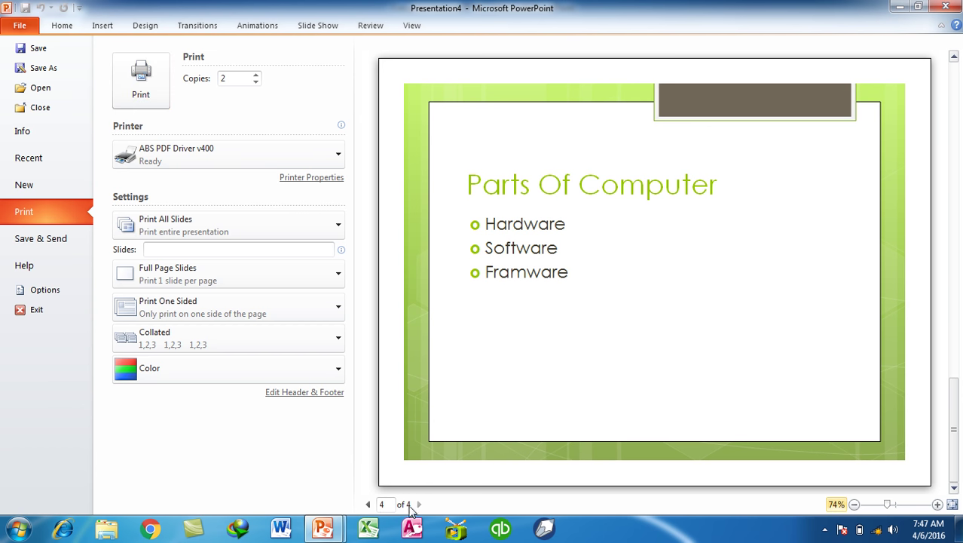
{"action": "left_click", "coordinate": [368, 503]}
{"action": "left_click", "coordinate": [368, 504]}
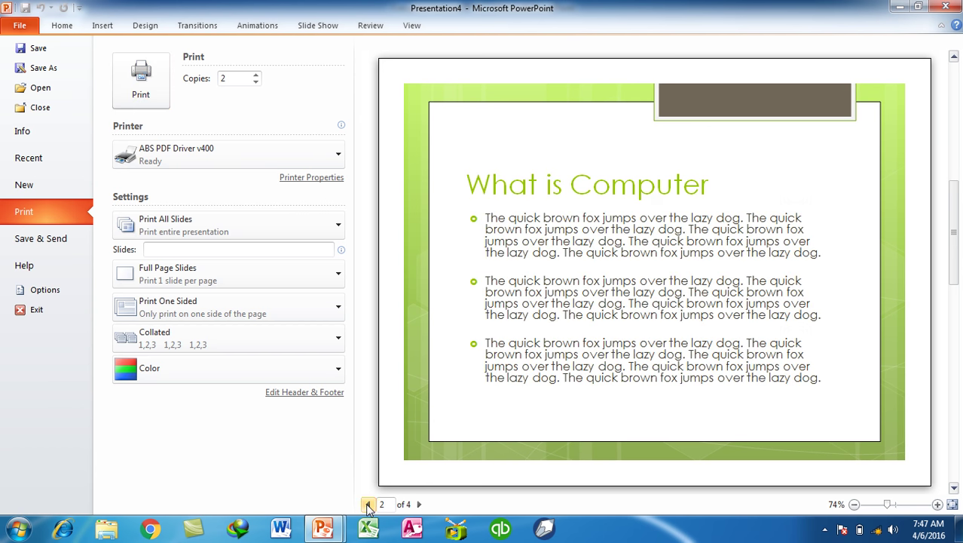
{"action": "left_click", "coordinate": [369, 503]}
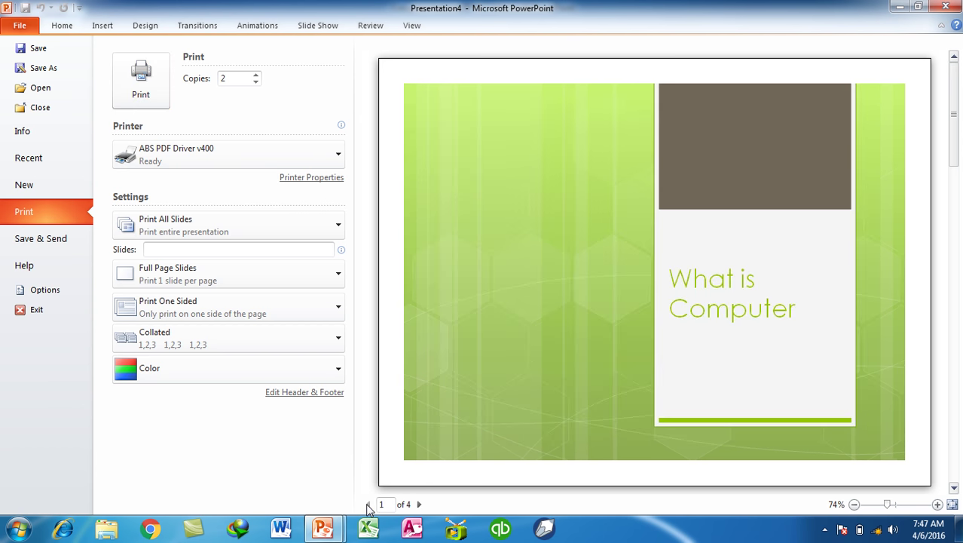
{"action": "left_click", "coordinate": [176, 220]}
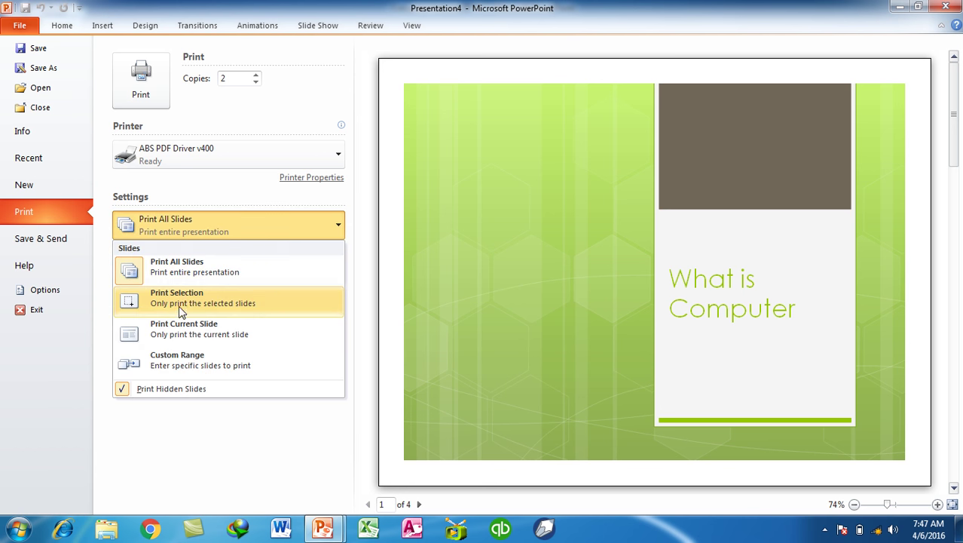
{"action": "left_click", "coordinate": [184, 301]}
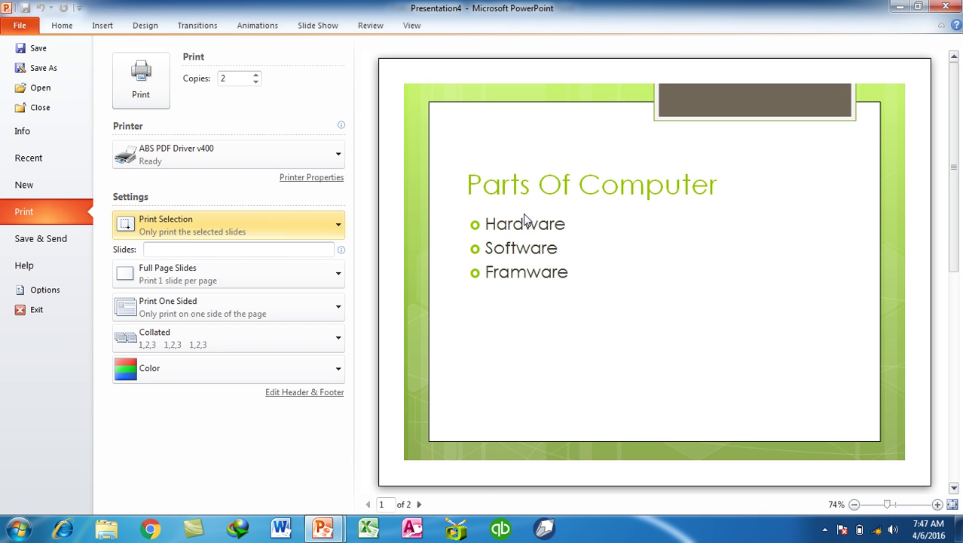
{"action": "left_click", "coordinate": [419, 503]}
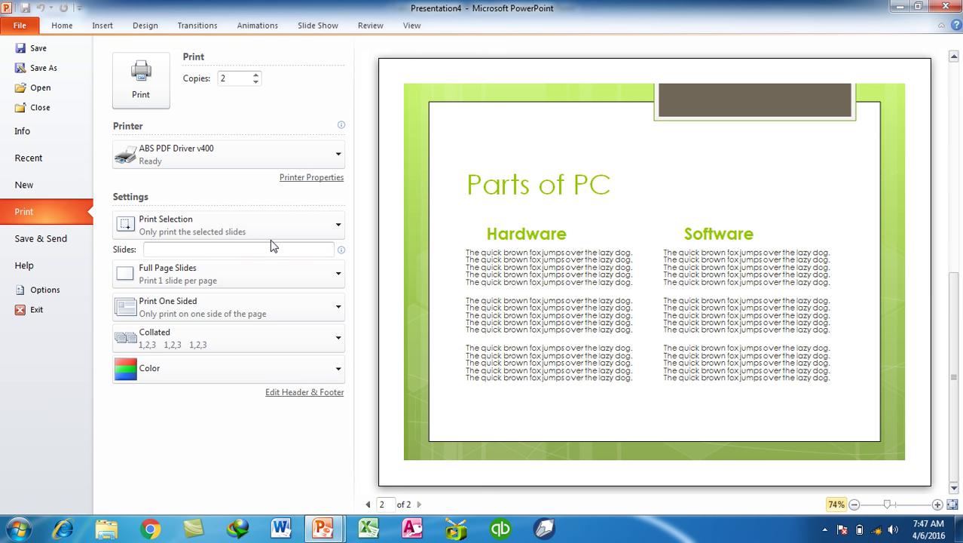
Restore Print All Slides and return to normal editing.
{"action": "left_click", "coordinate": [247, 232]}
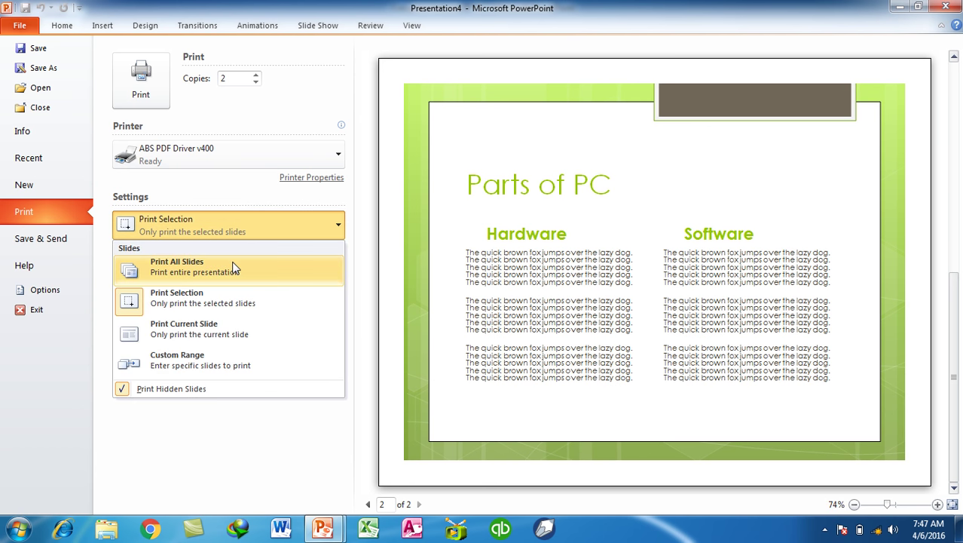
{"action": "left_click", "coordinate": [233, 267]}
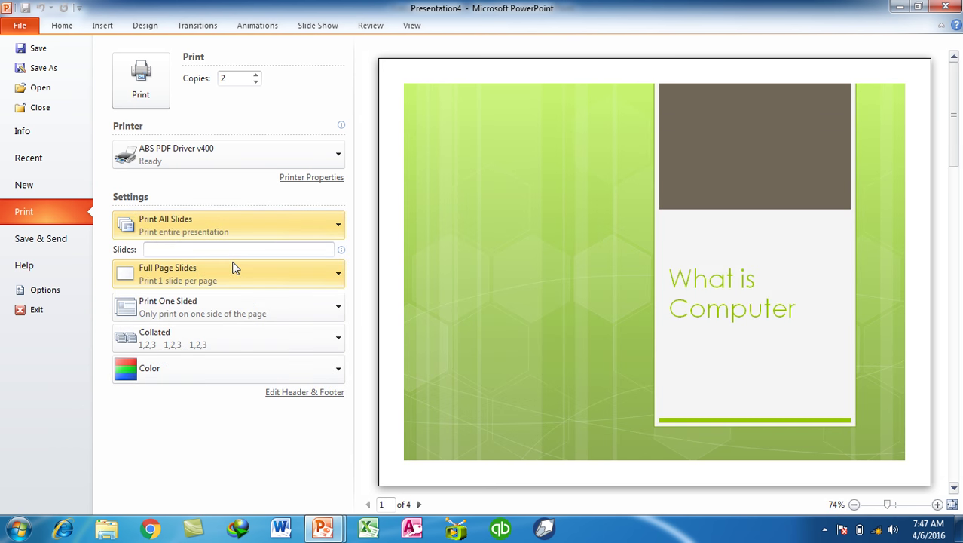
{"action": "left_click", "coordinate": [18, 27]}
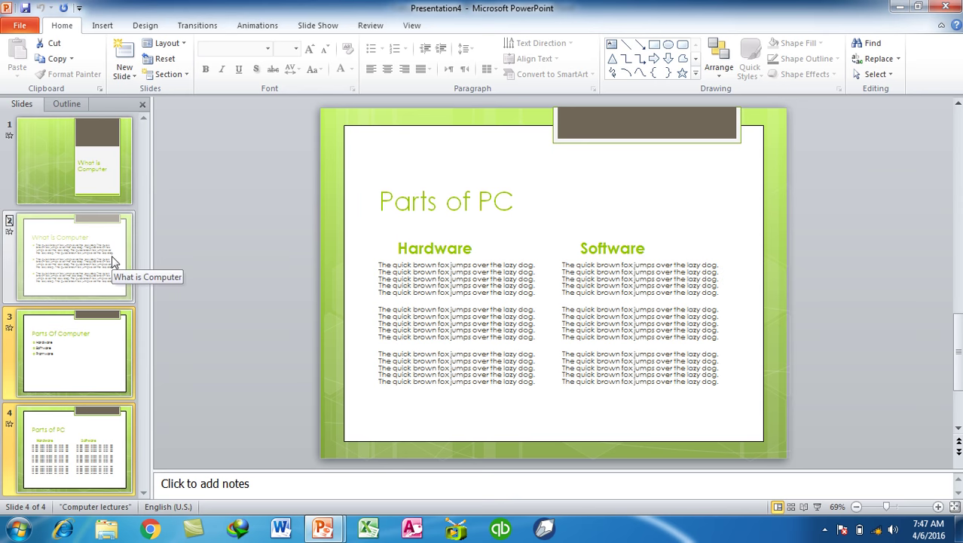
Select the title slide and set printing to Print Current Slide.
{"action": "left_click", "coordinate": [111, 261]}
{"action": "left_click", "coordinate": [107, 157]}
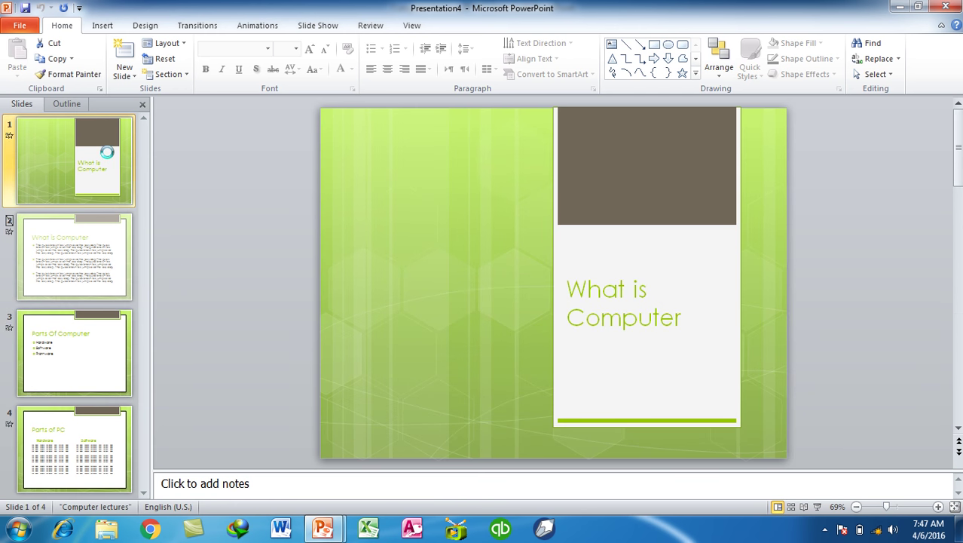
{"action": "key", "text": "ctrl+p"}
{"action": "left_click", "coordinate": [143, 218]}
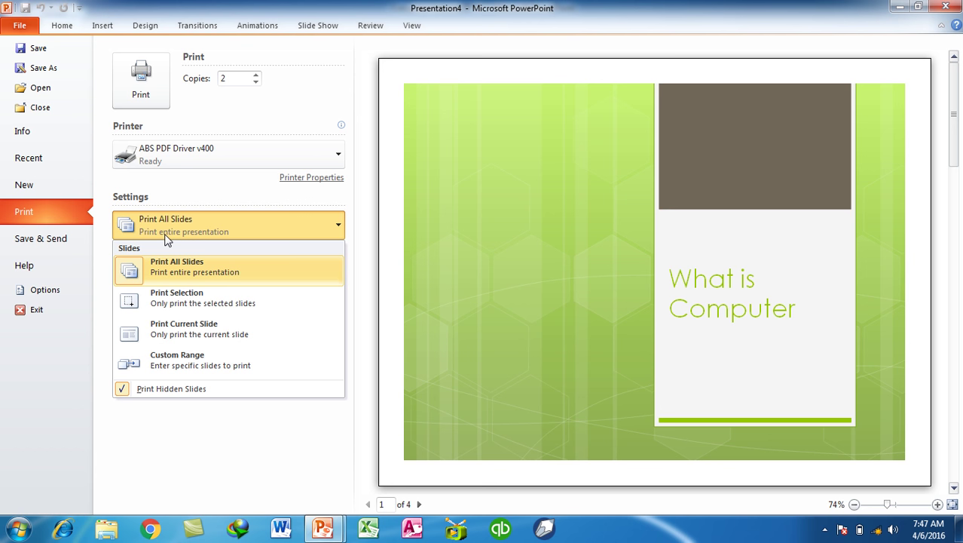
{"action": "left_click", "coordinate": [181, 329]}
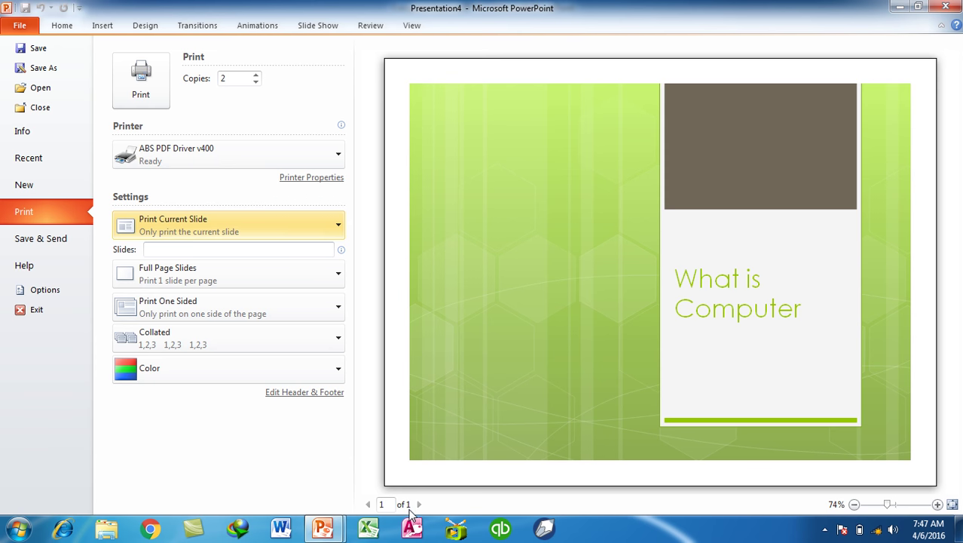
{"action": "key", "text": "Escape"}
Select the Parts Of Computer slide and preview it with Print Current Slide kept.
{"action": "left_click", "coordinate": [73, 443]}
{"action": "left_click", "coordinate": [103, 359]}
{"action": "key", "text": "ctrl+p"}
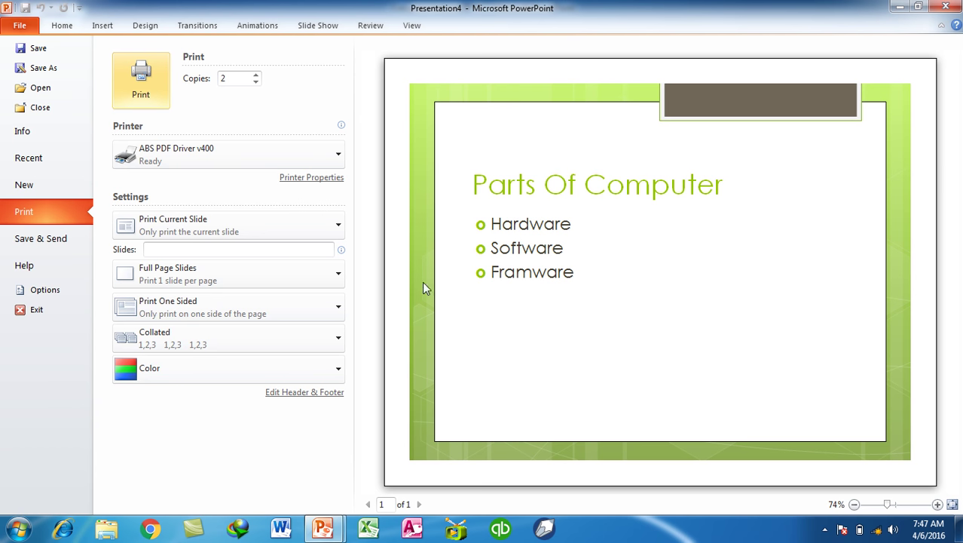
{"action": "left_click", "coordinate": [277, 226]}
{"action": "left_click", "coordinate": [215, 329]}
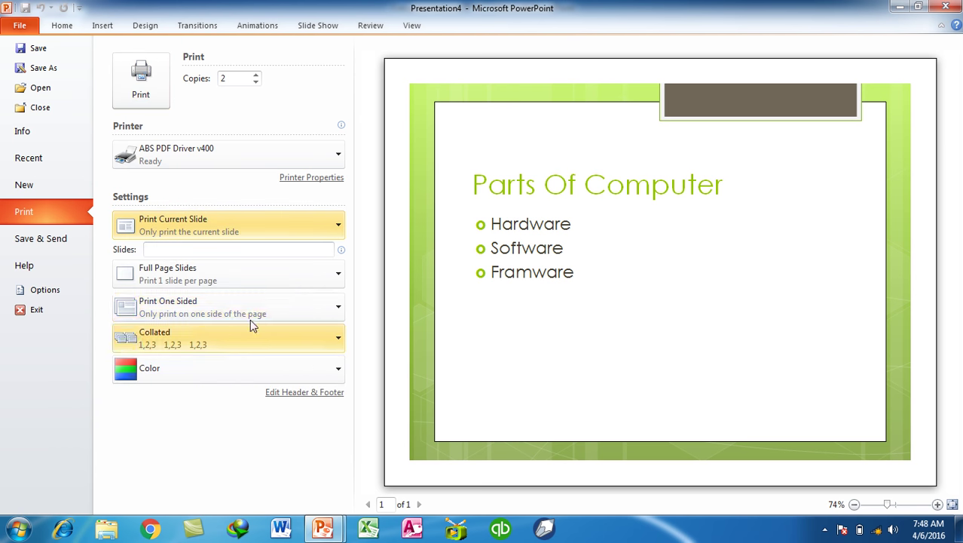
{"action": "key", "text": "Escape"}
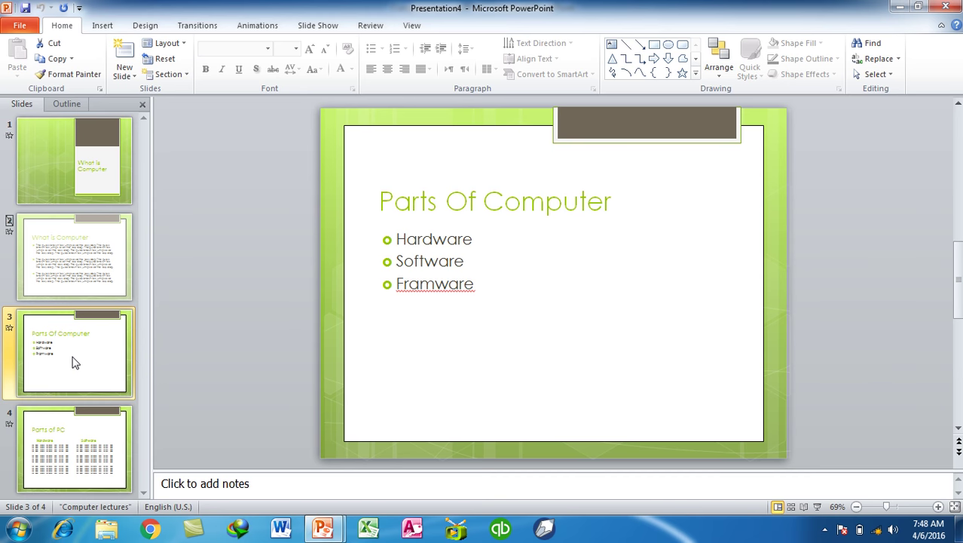
{"action": "key", "text": "ctrl+p"}
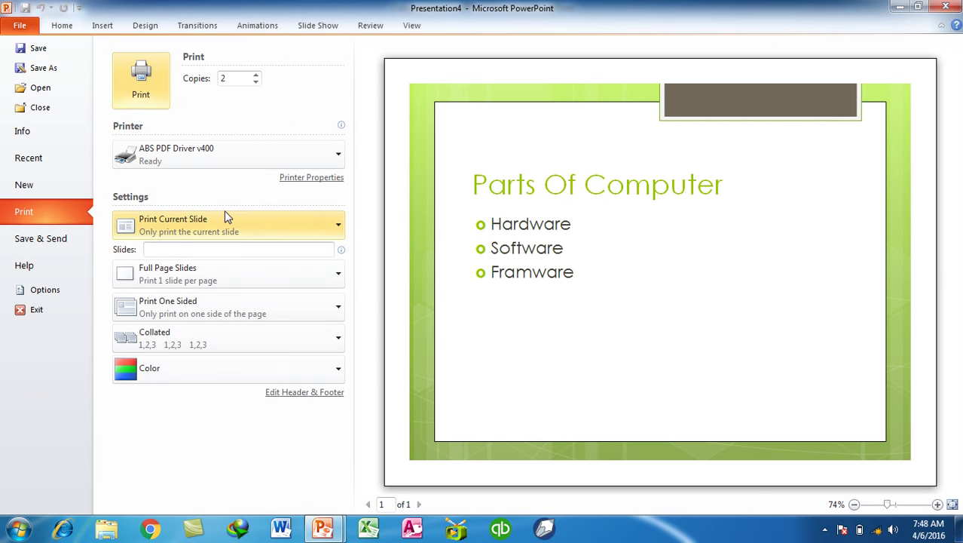
{"action": "left_click", "coordinate": [226, 215]}
{"action": "left_click", "coordinate": [190, 334]}
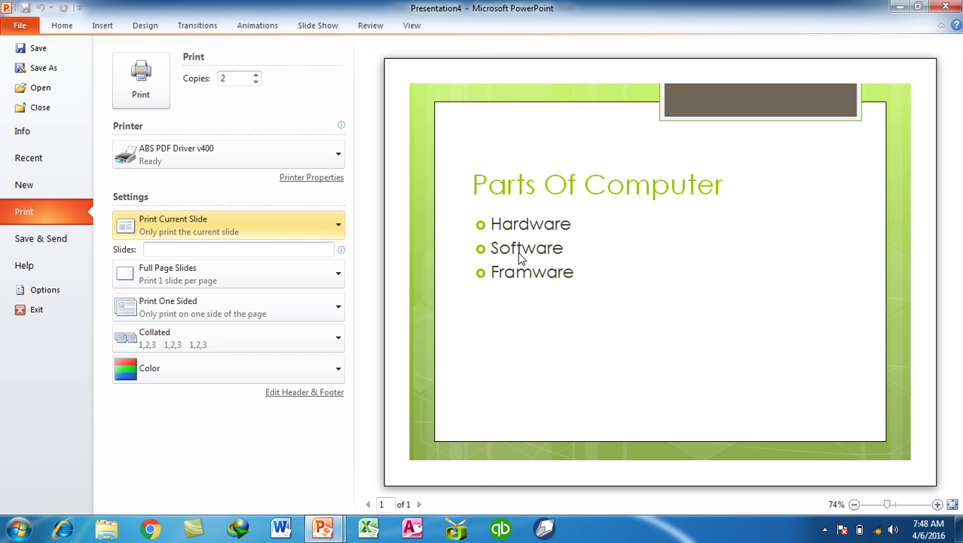
Set a Custom Range of slides 1-3 and page through its preview.
{"action": "left_click", "coordinate": [257, 227]}
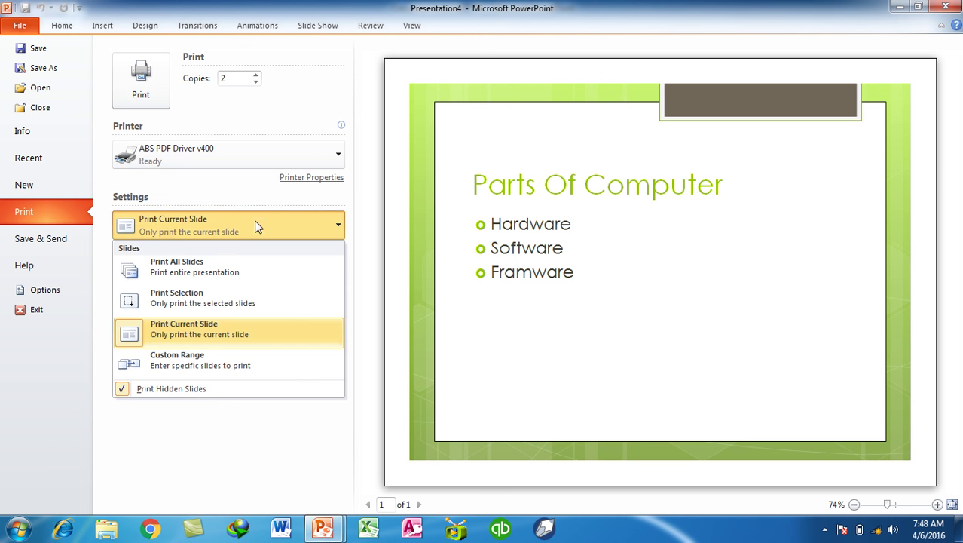
{"action": "left_click", "coordinate": [211, 362]}
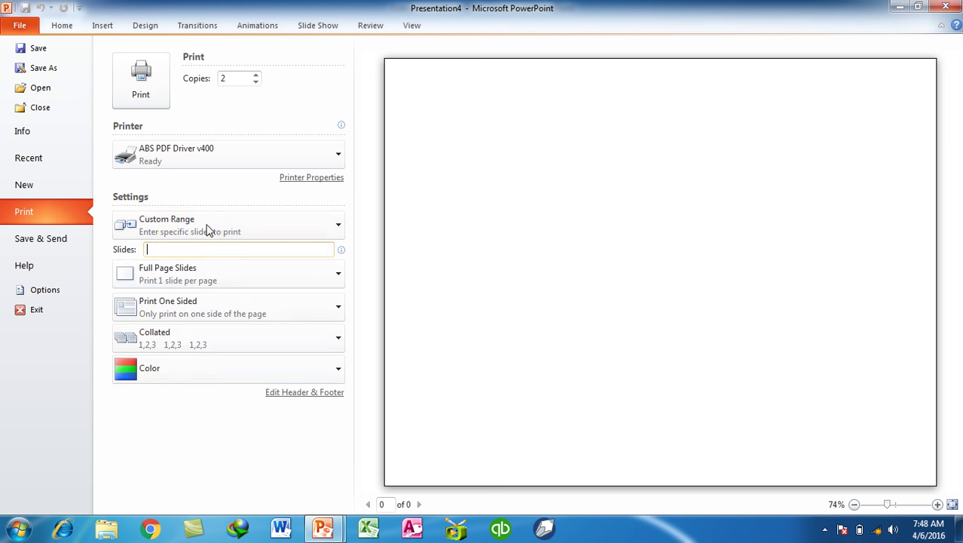
{"action": "type", "text": "1-3"}
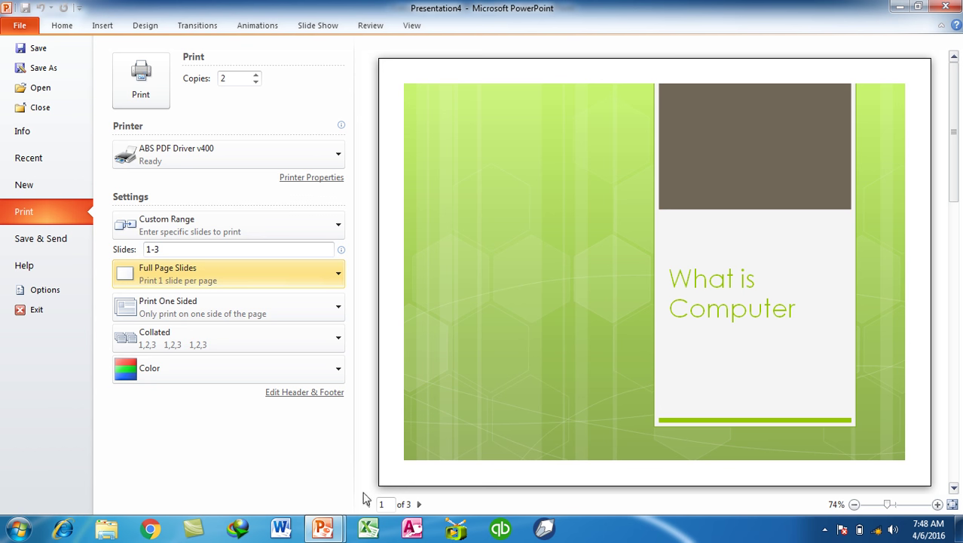
{"action": "left_click", "coordinate": [419, 504]}
{"action": "left_click", "coordinate": [421, 505]}
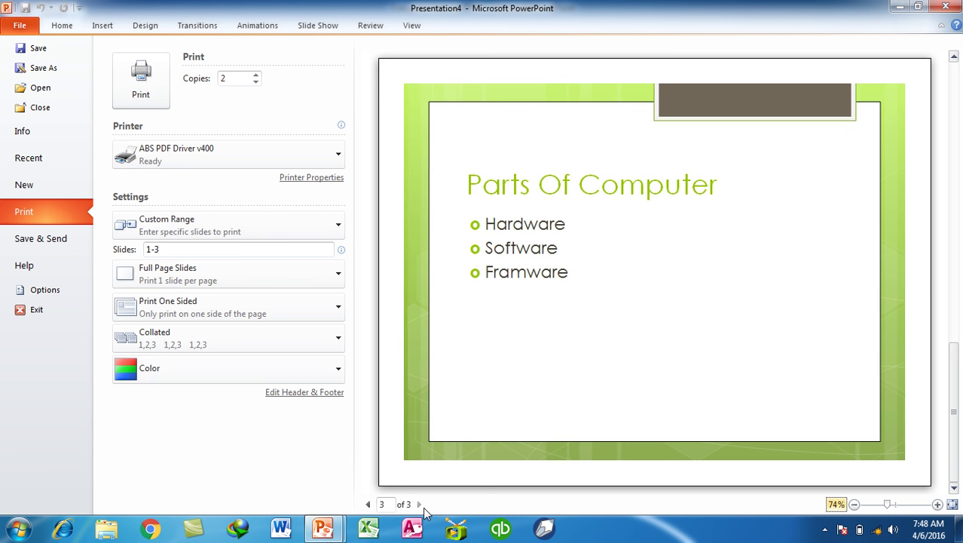
Delete the 1-3 range so printing reverts to all slides.
{"action": "double_click", "coordinate": [181, 252]}
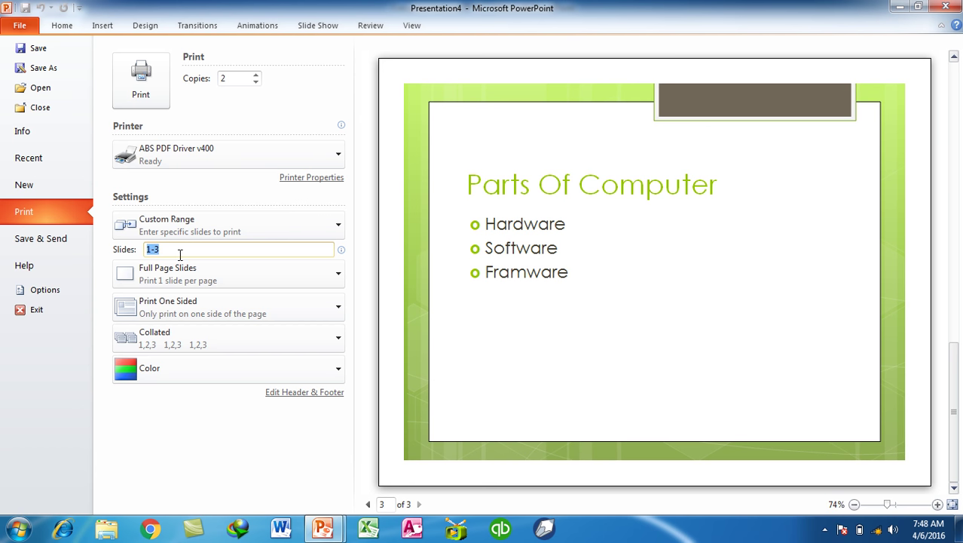
{"action": "key", "text": "BackSpace"}
{"action": "left_click", "coordinate": [189, 226]}
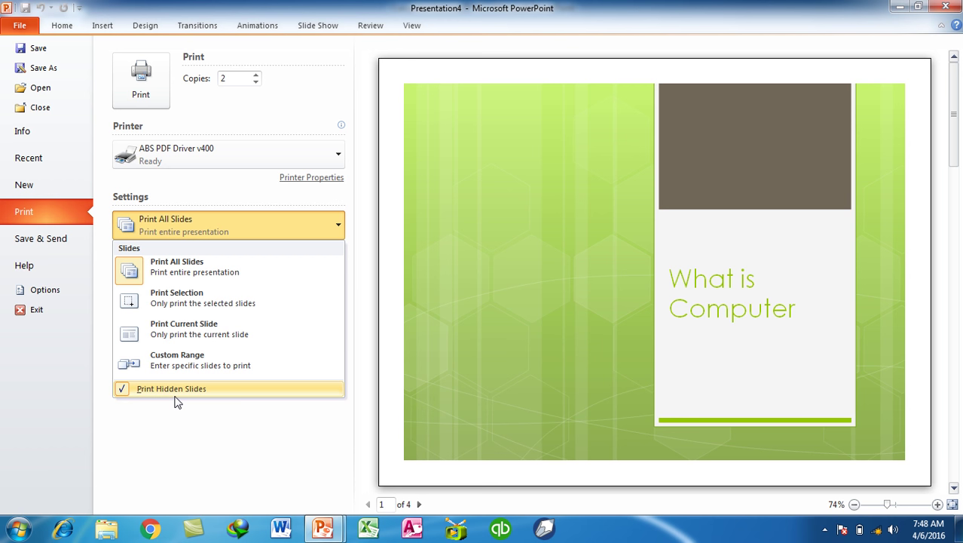
{"action": "left_click", "coordinate": [177, 227]}
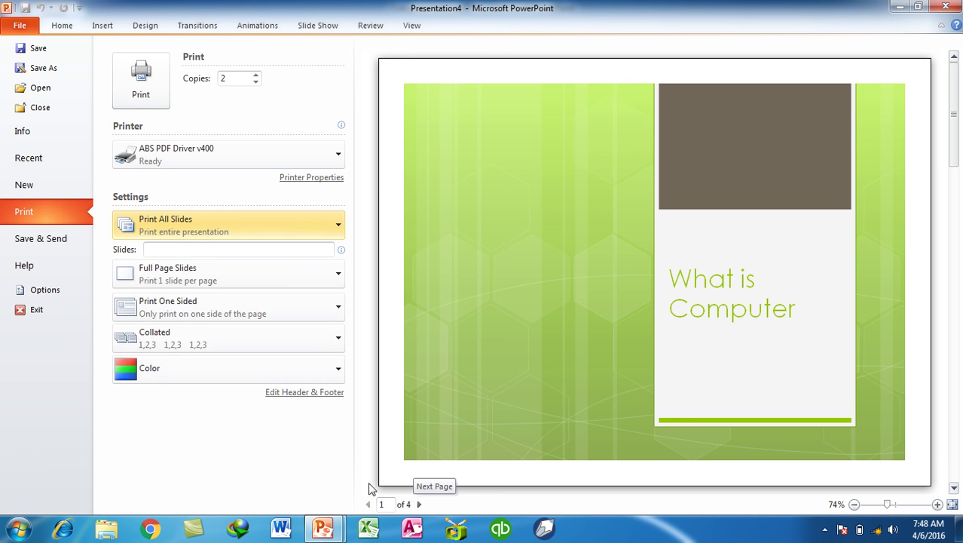
{"action": "left_click", "coordinate": [194, 226]}
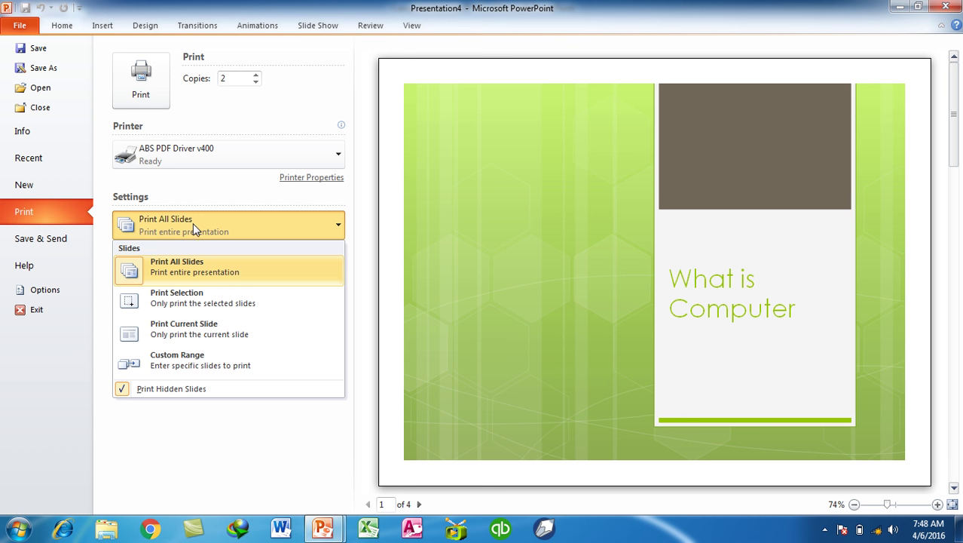
{"action": "left_click", "coordinate": [162, 391]}
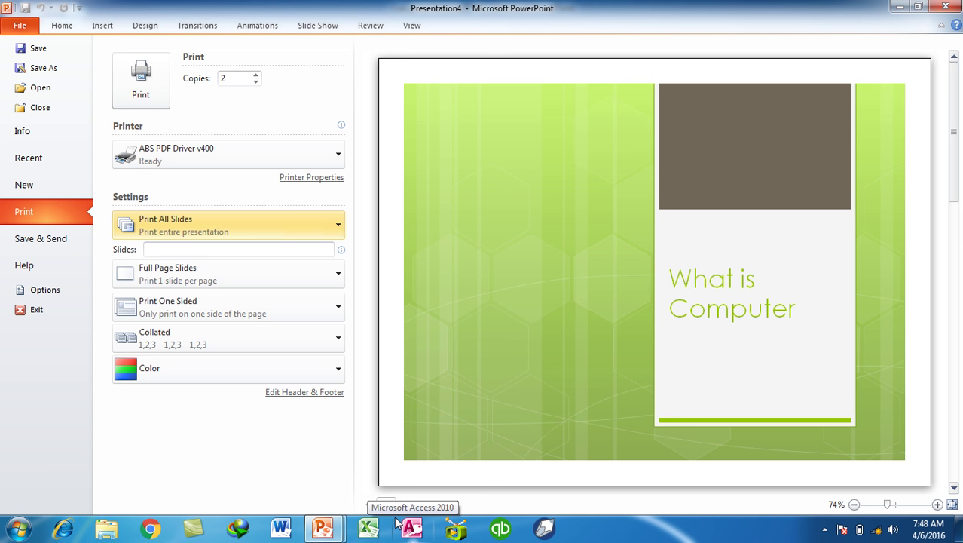
{"action": "left_click", "coordinate": [273, 227]}
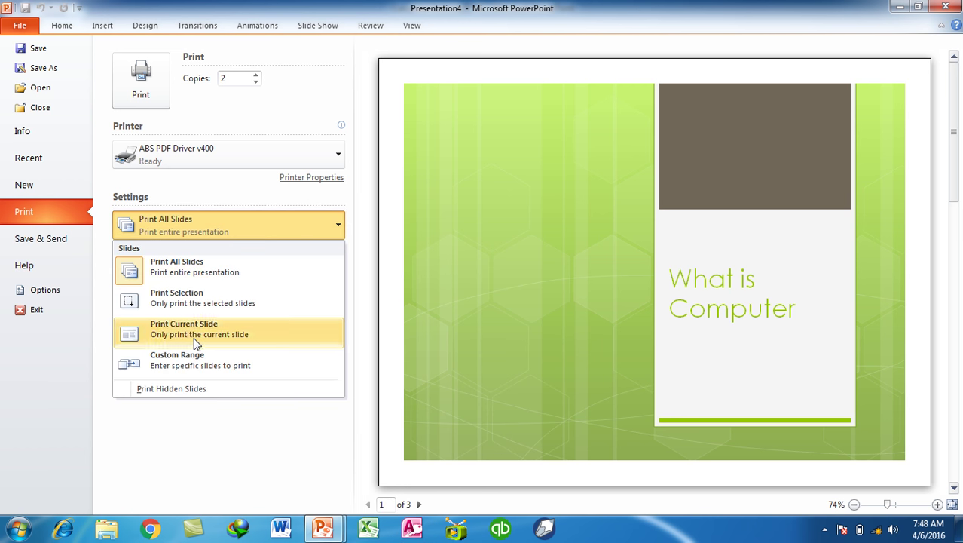
{"action": "left_click", "coordinate": [182, 386]}
{"action": "left_click", "coordinate": [210, 230]}
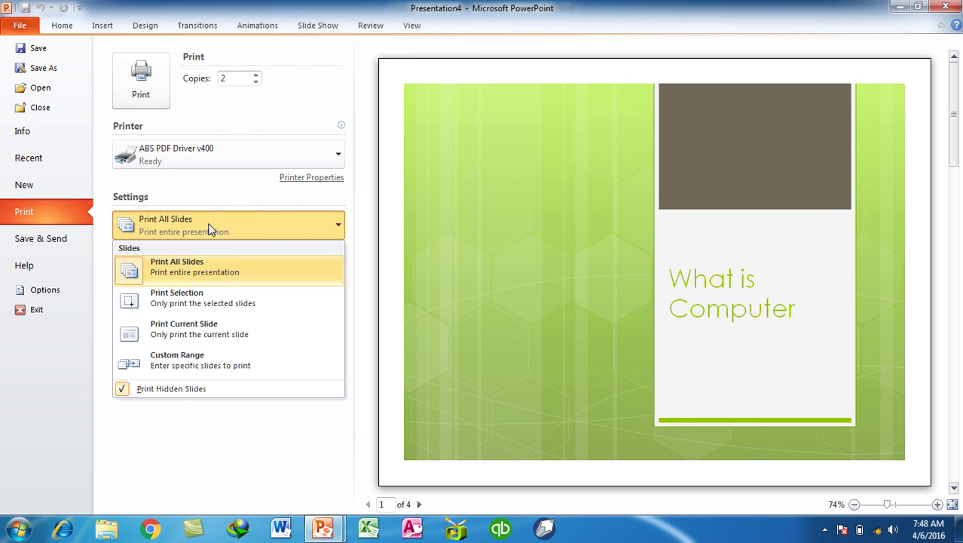
{"action": "left_click", "coordinate": [202, 272]}
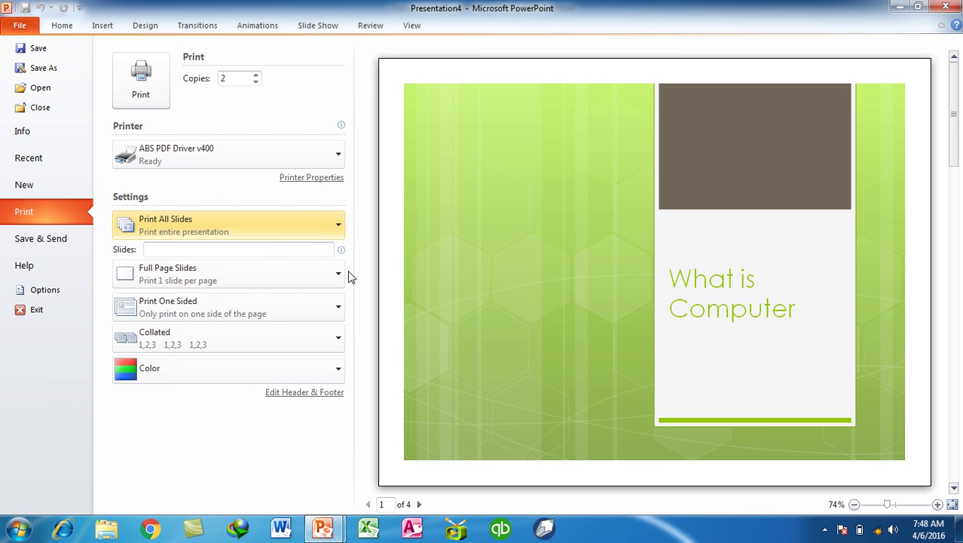
{"action": "left_click", "coordinate": [220, 279]}
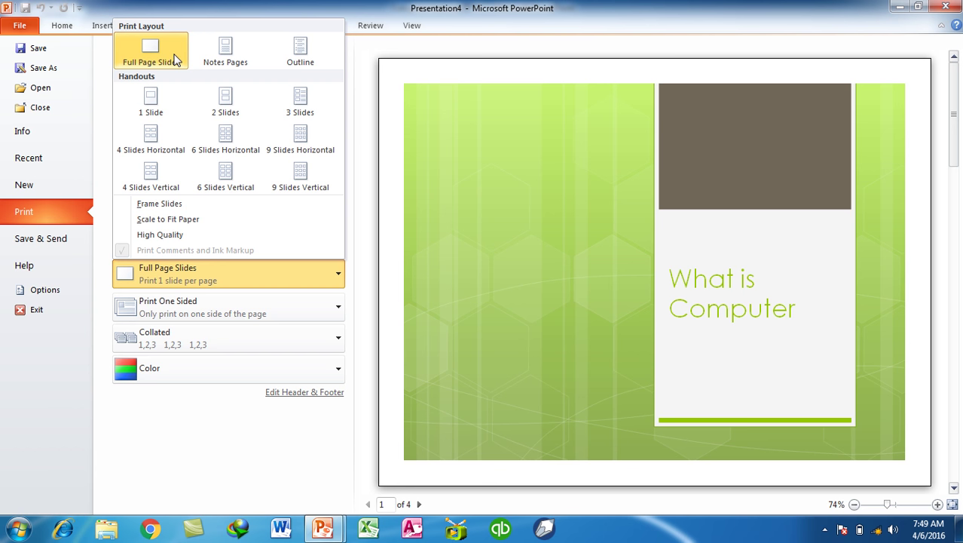
Change the print layout from Notes Pages to Outline.
{"action": "left_click", "coordinate": [232, 48]}
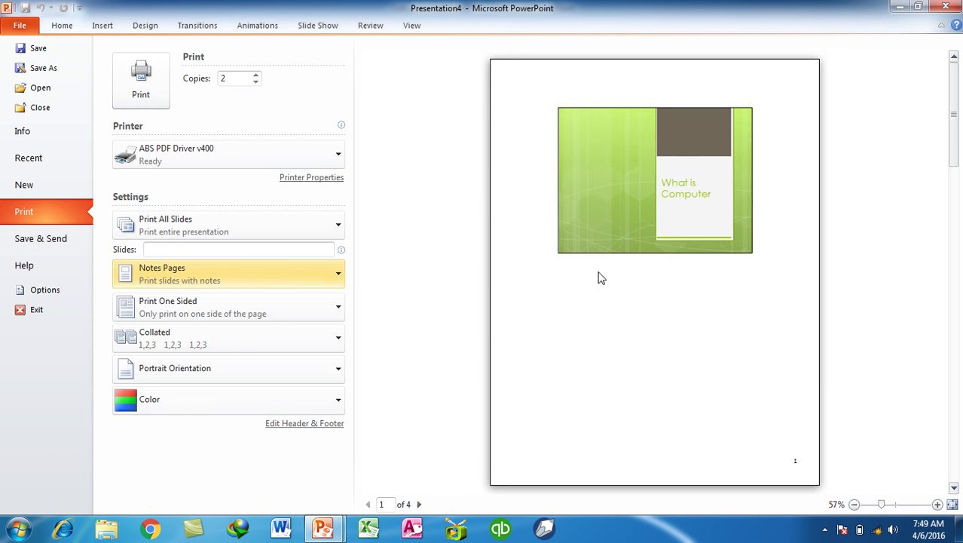
{"action": "left_click", "coordinate": [201, 222]}
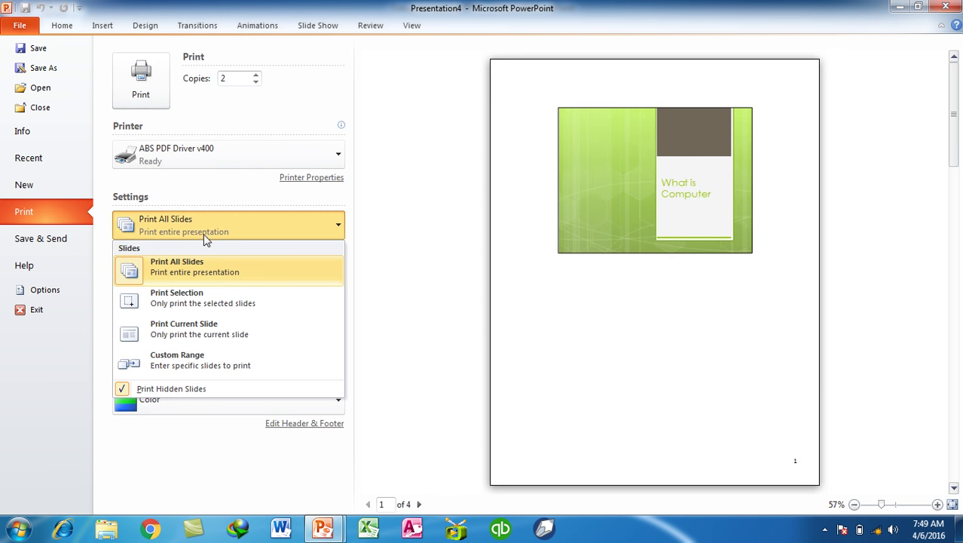
{"action": "left_click", "coordinate": [205, 238]}
{"action": "left_click", "coordinate": [209, 276]}
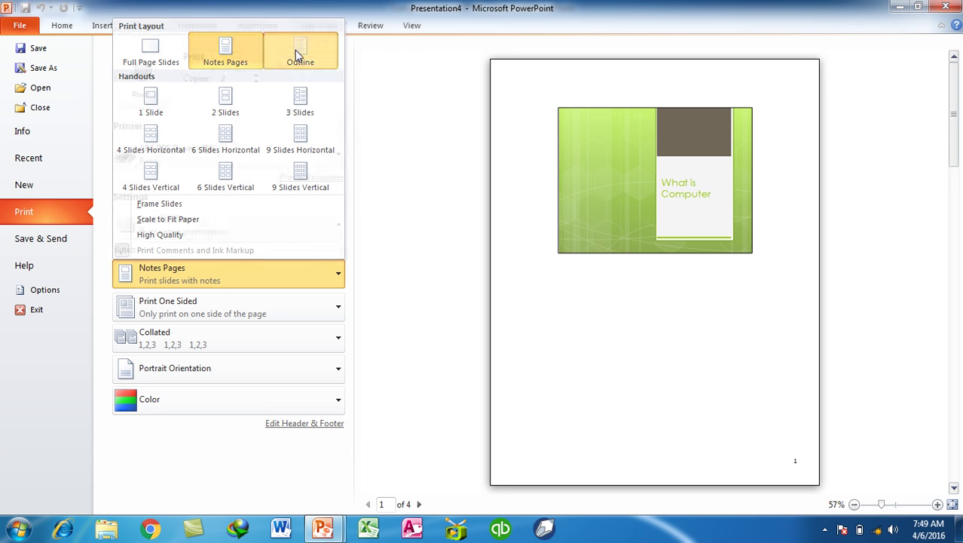
{"action": "left_click", "coordinate": [296, 51]}
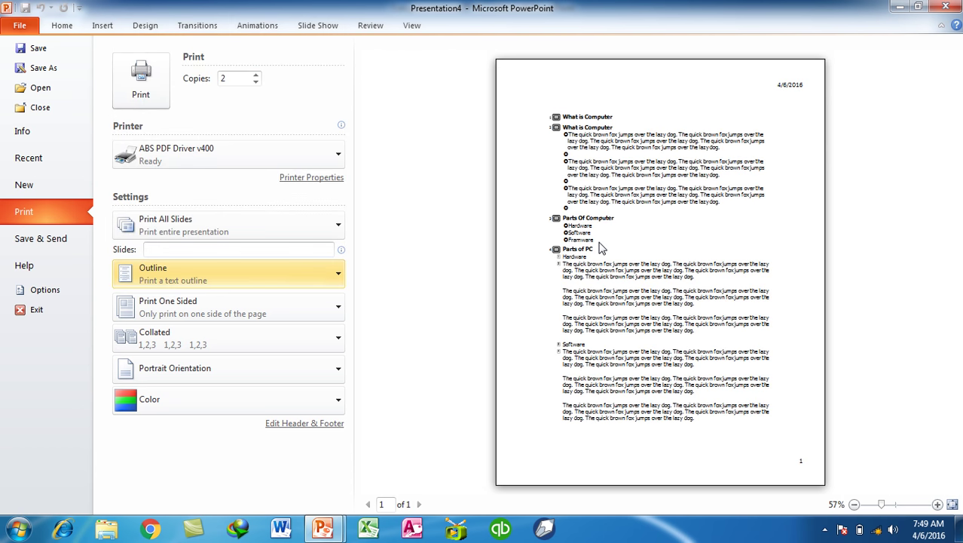
Switch the print layout to 4 Slides Horizontal handouts.
{"action": "left_click", "coordinate": [135, 279]}
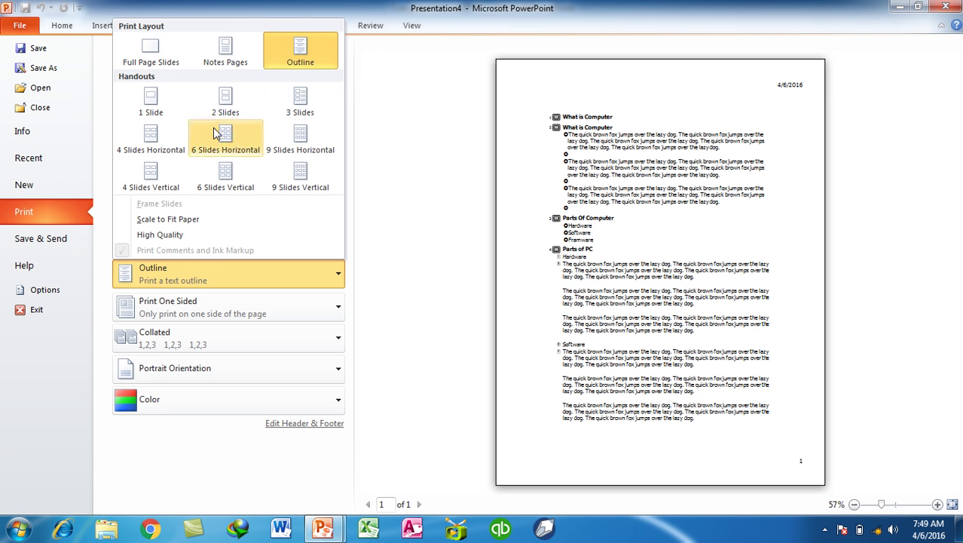
{"action": "left_click", "coordinate": [169, 133]}
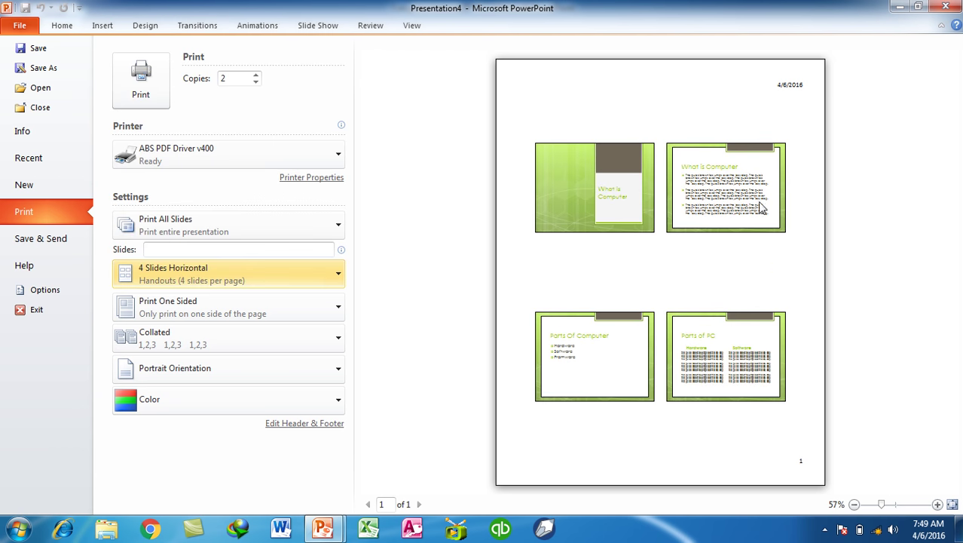
{"action": "left_click", "coordinate": [185, 277]}
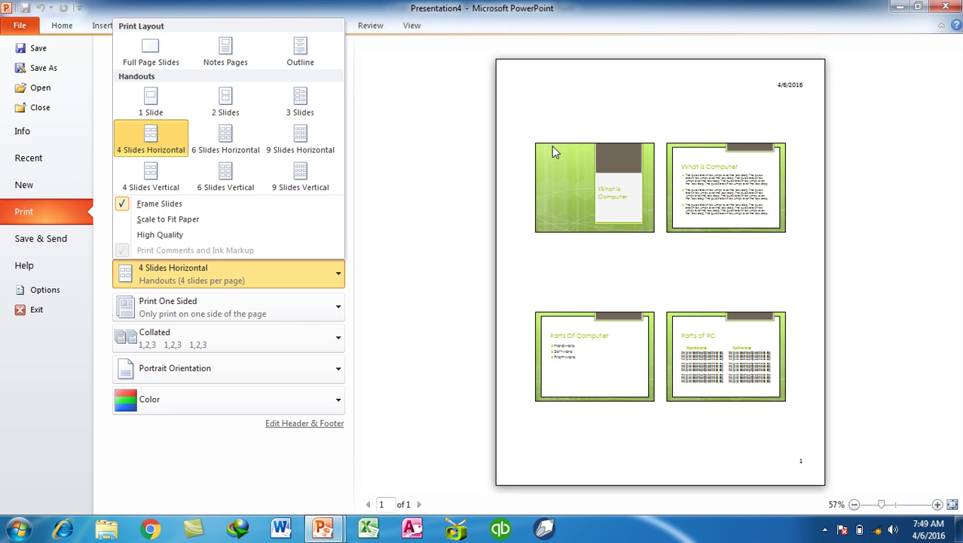
Turn off handout frames and enable Scale to Fit Paper.
{"action": "left_click", "coordinate": [142, 204]}
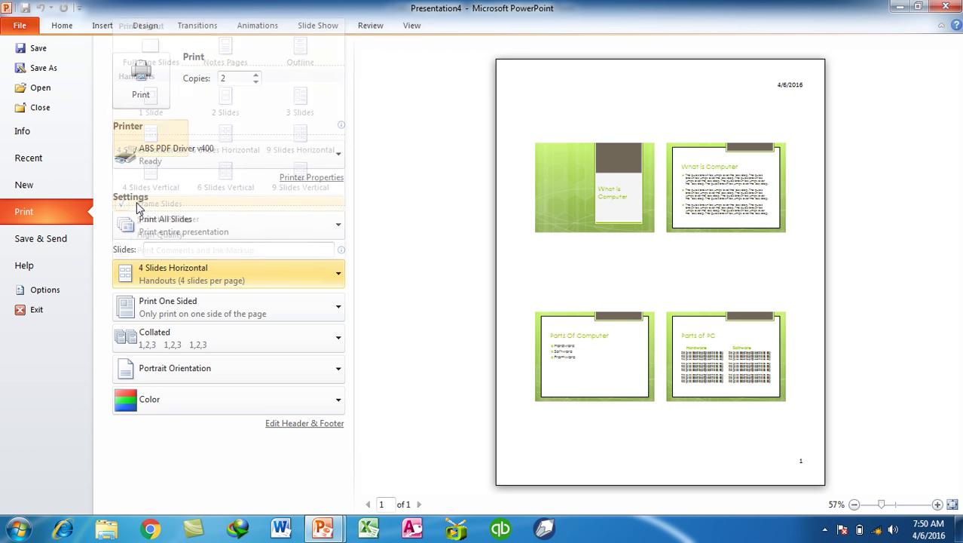
{"action": "left_click", "coordinate": [161, 274]}
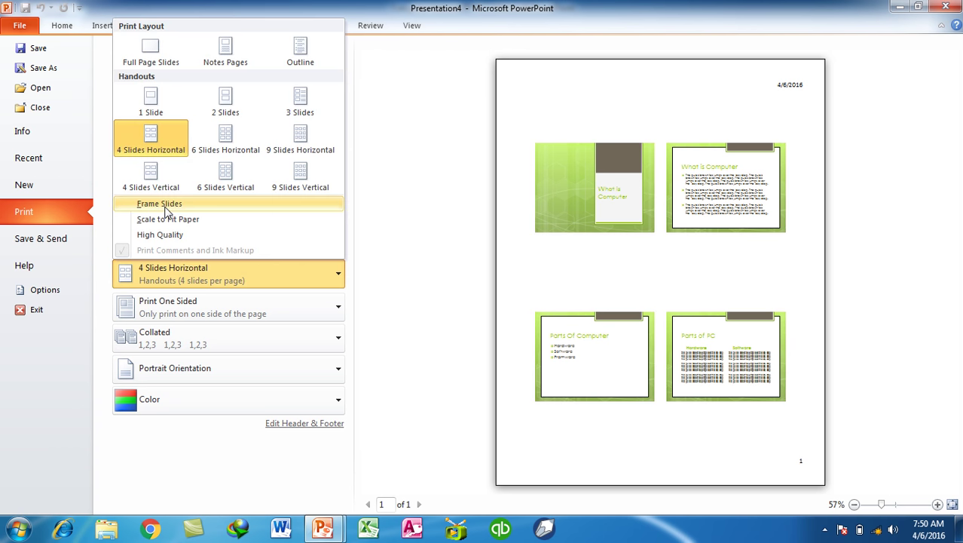
{"action": "left_click", "coordinate": [150, 220]}
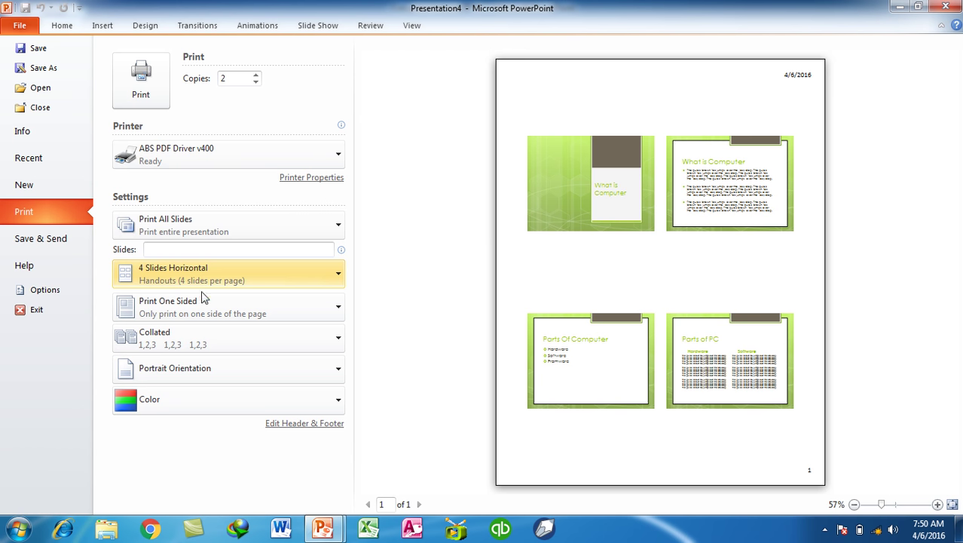
Turn on High Quality printing and return to normal editing.
{"action": "left_click", "coordinate": [215, 277]}
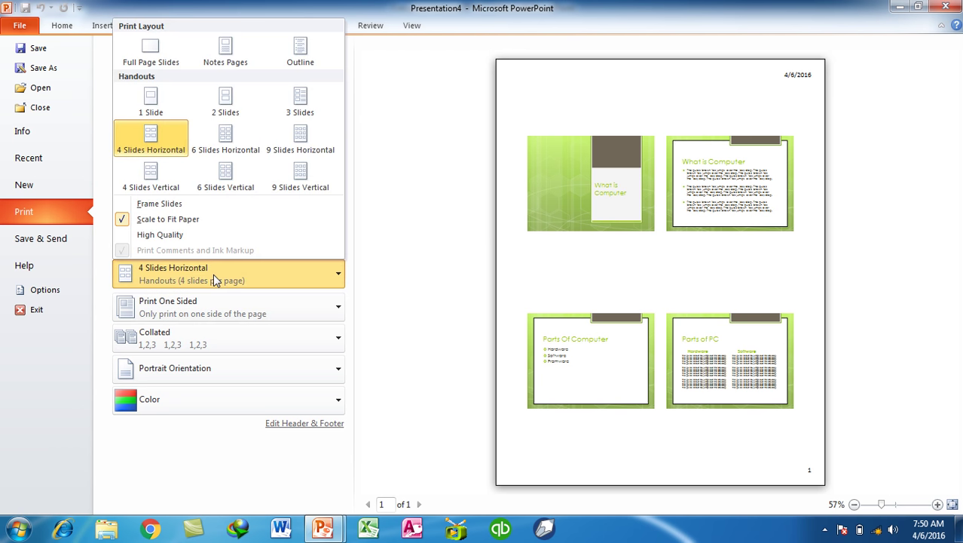
{"action": "left_click", "coordinate": [178, 236]}
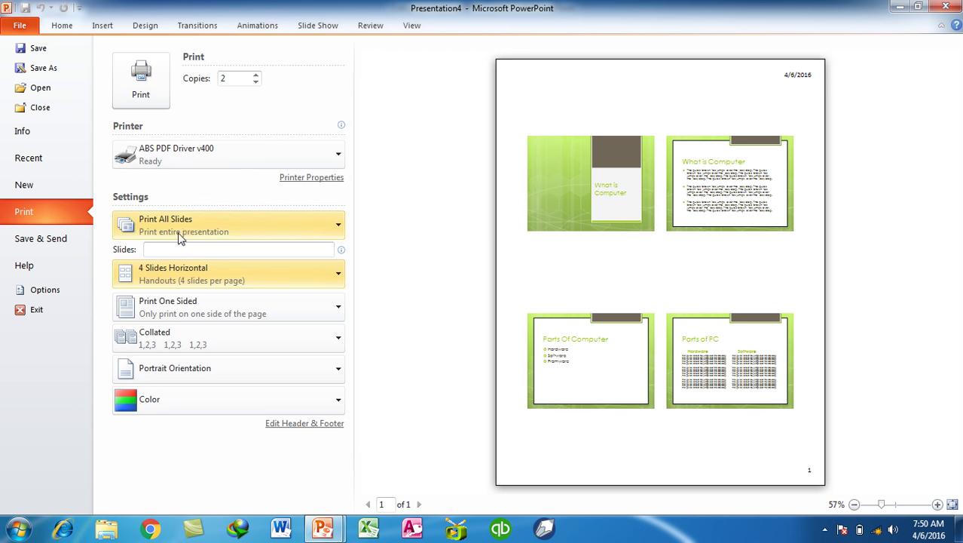
{"action": "left_click", "coordinate": [182, 229]}
{"action": "left_click", "coordinate": [176, 226]}
{"action": "left_click", "coordinate": [188, 278]}
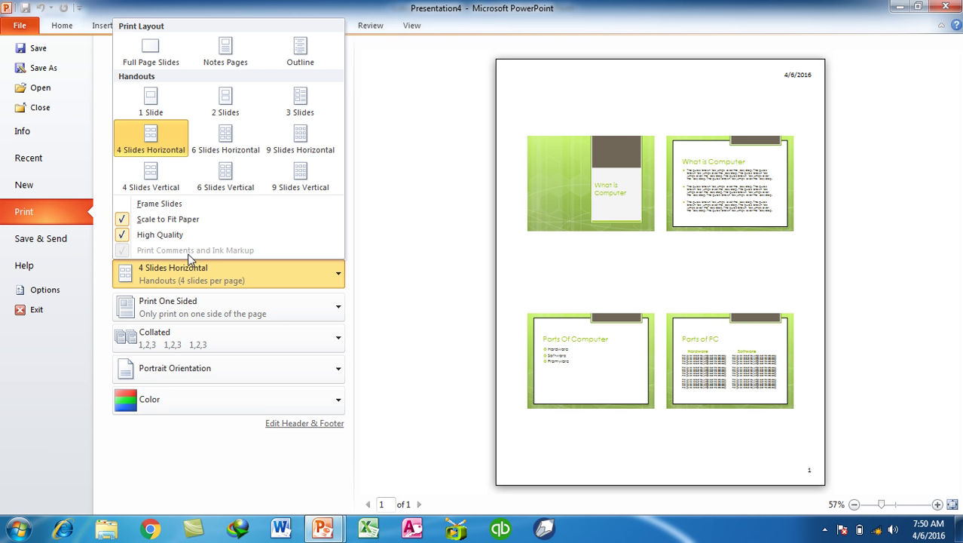
{"action": "key", "text": "Escape"}
{"action": "key", "text": "Escape"}
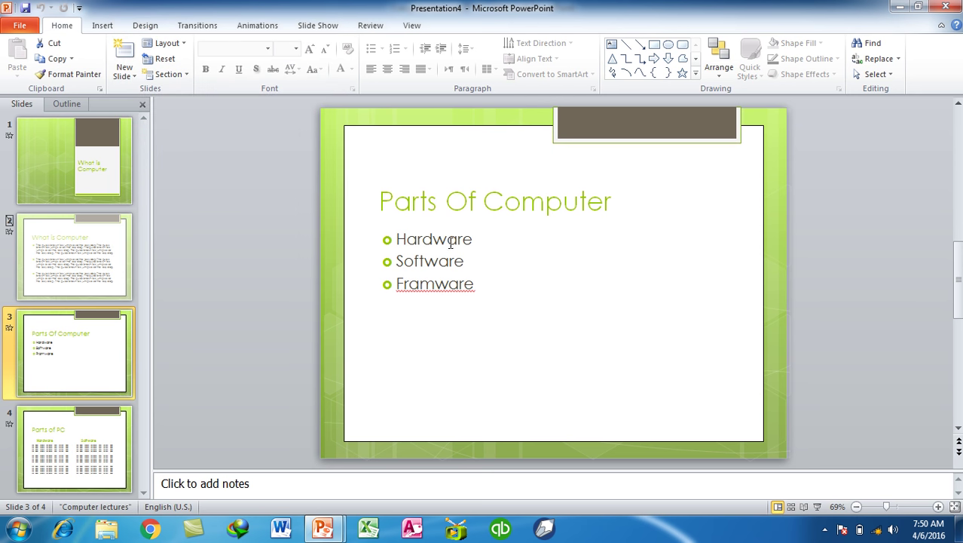
Add a comment reading 'and' on the word Hardware on slide 3.
{"action": "double_click", "coordinate": [450, 245]}
{"action": "left_click", "coordinate": [370, 27]}
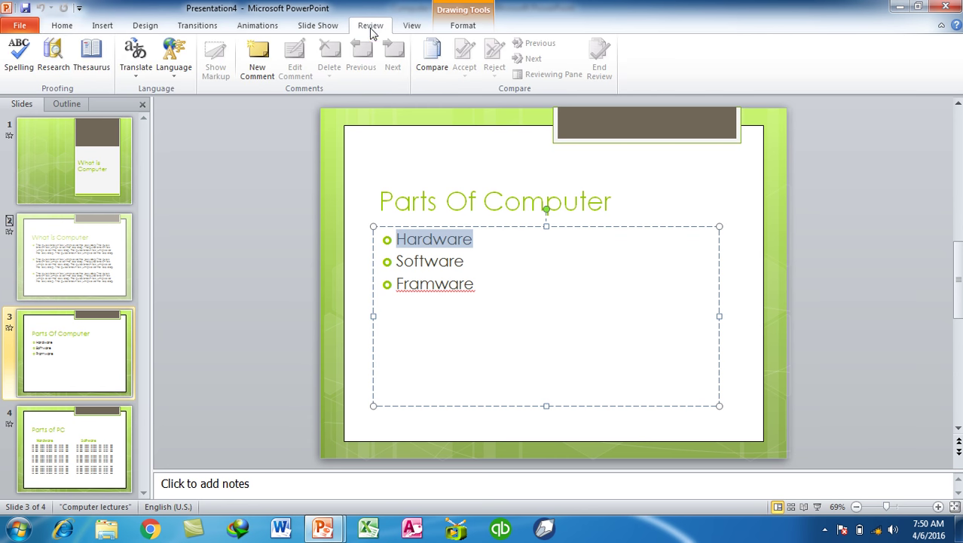
{"action": "left_click", "coordinate": [257, 68]}
{"action": "type", "text": "and"}
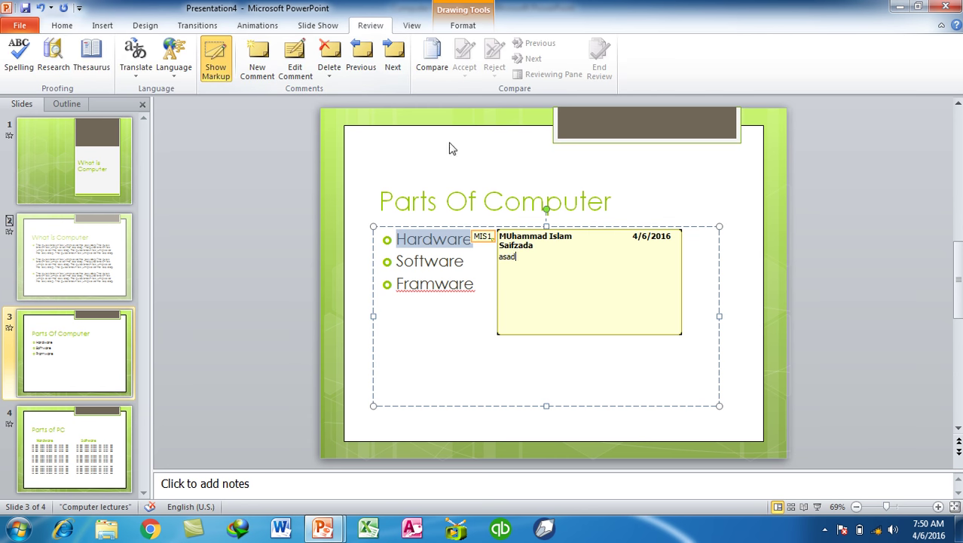
{"action": "left_click", "coordinate": [905, 258]}
Turn off Print Comments and Ink Markup in the print layout options.
{"action": "key", "text": "ctrl+p"}
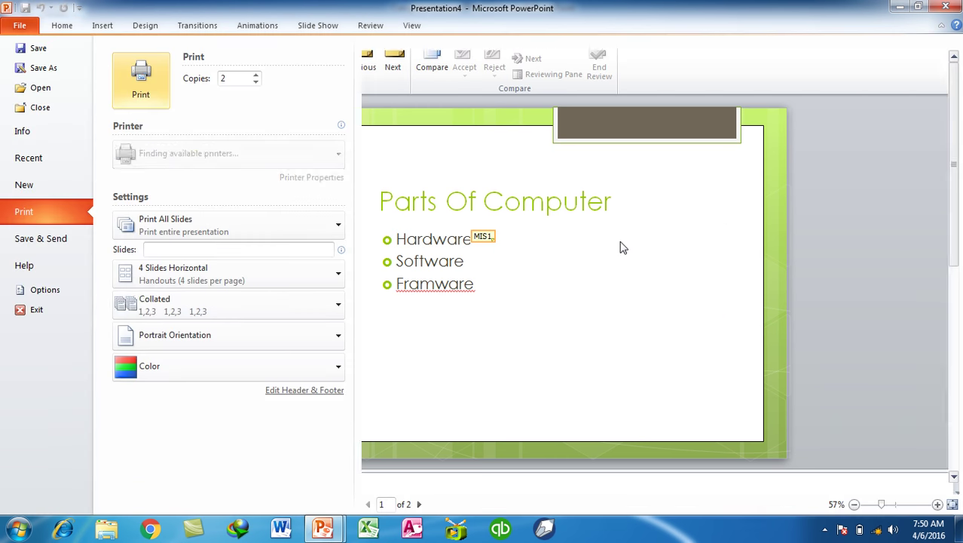
{"action": "left_click", "coordinate": [218, 275]}
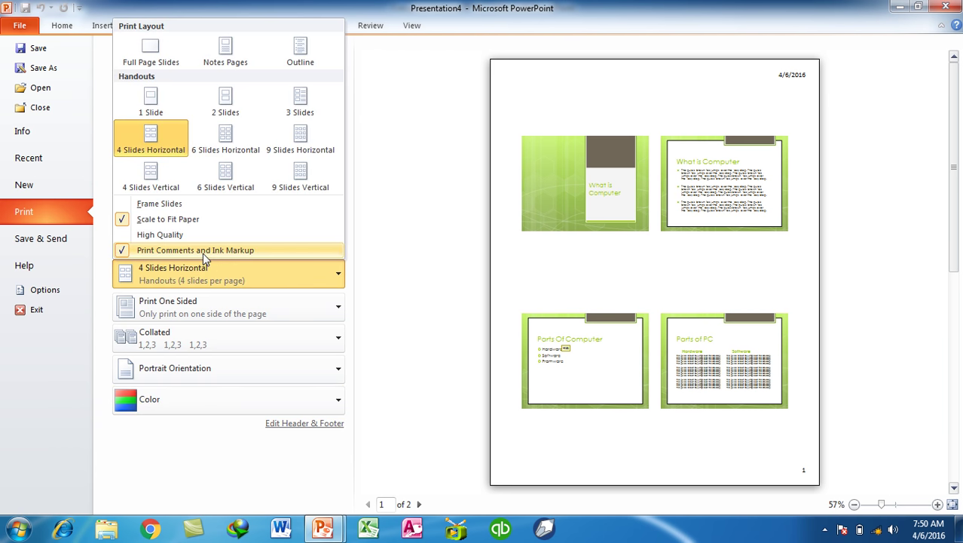
{"action": "left_click", "coordinate": [202, 252]}
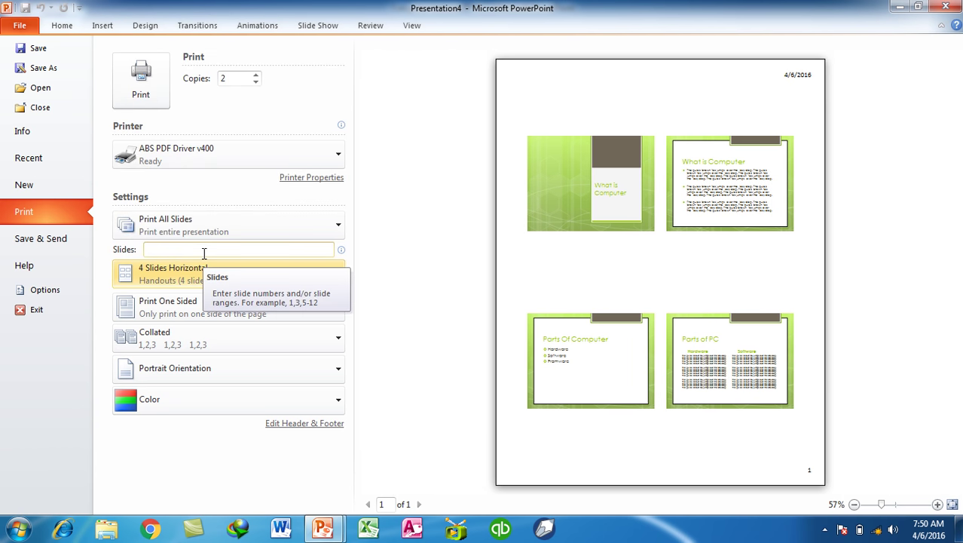
{"action": "left_click", "coordinate": [190, 281]}
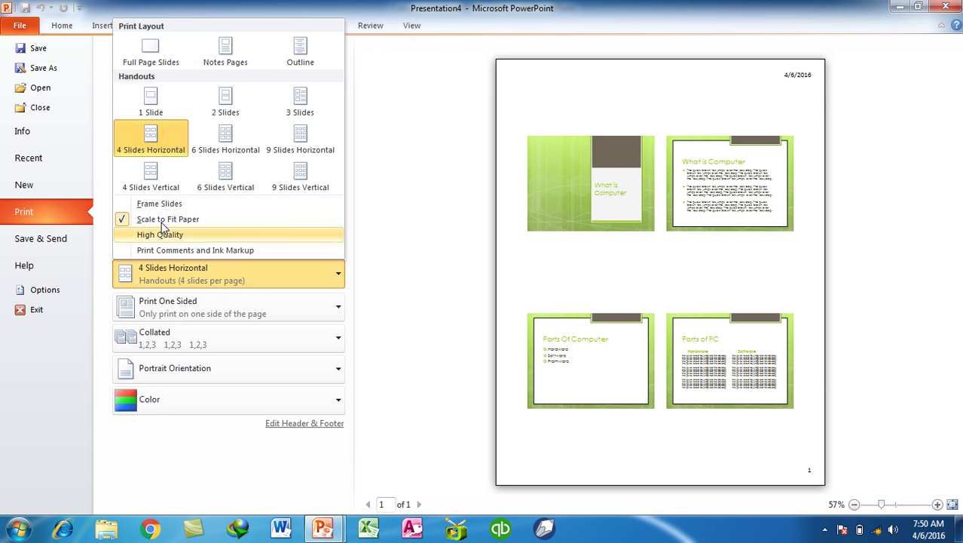
{"action": "left_click", "coordinate": [443, 244]}
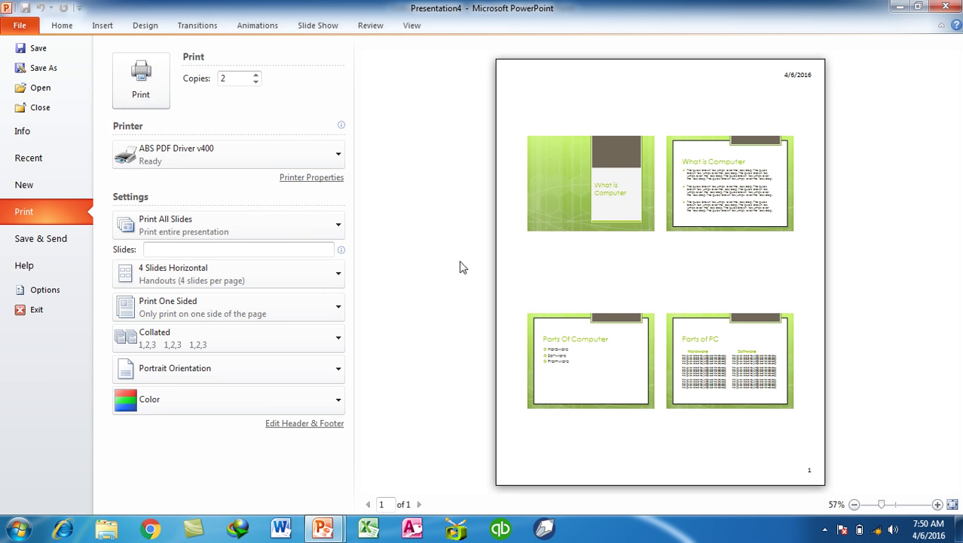
Try Print on Both Sides, then go back to Print One Sided.
{"action": "left_click", "coordinate": [211, 300]}
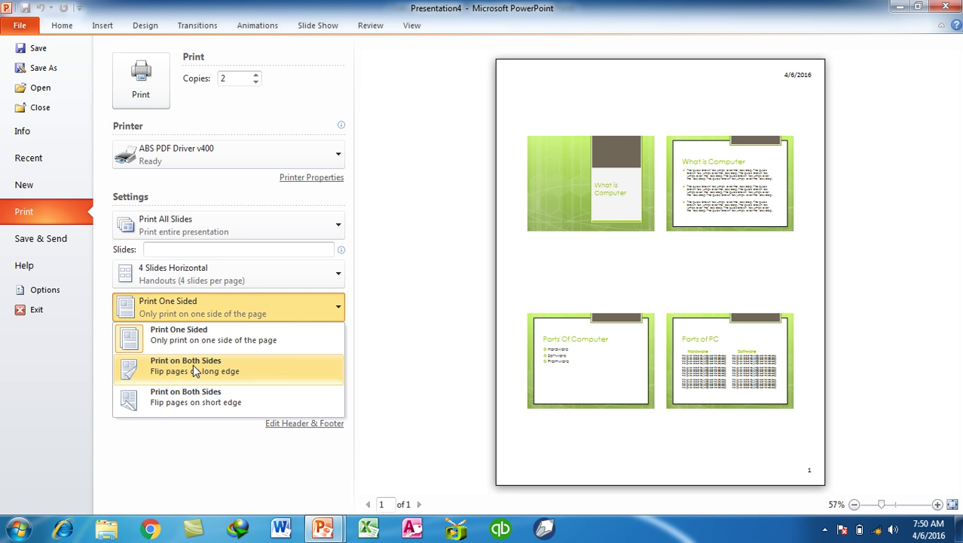
{"action": "left_click", "coordinate": [193, 364]}
{"action": "left_click", "coordinate": [210, 310]}
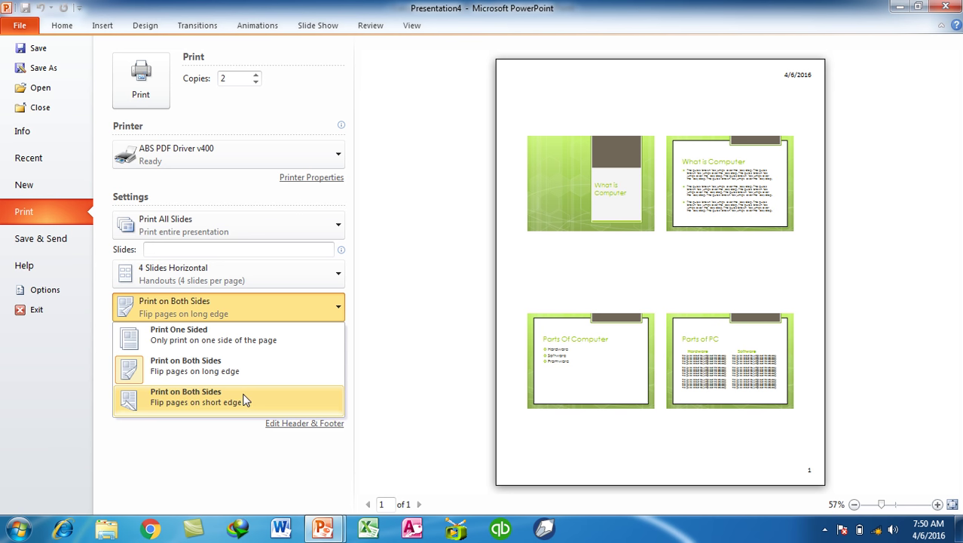
{"action": "left_click", "coordinate": [231, 341]}
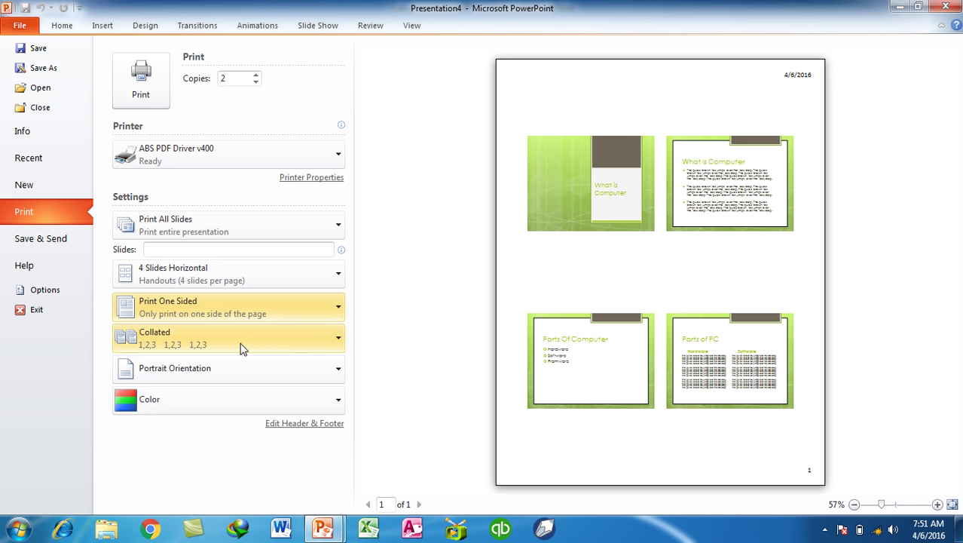
Change the print layout to 1 Slide handouts, then to Full Page Slides.
{"action": "left_click", "coordinate": [193, 265]}
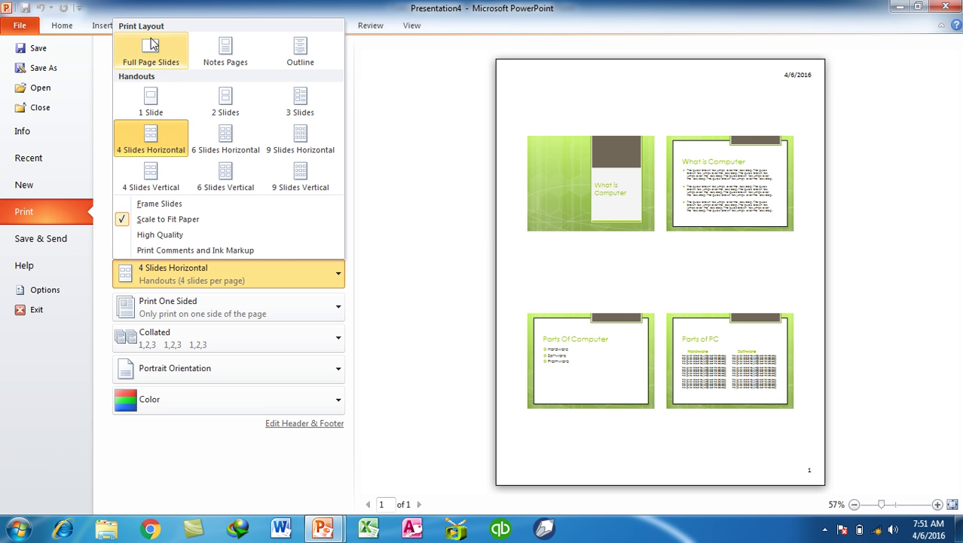
{"action": "left_click", "coordinate": [149, 102]}
{"action": "left_click", "coordinate": [175, 227]}
{"action": "left_click", "coordinate": [175, 227]}
{"action": "left_click", "coordinate": [181, 271]}
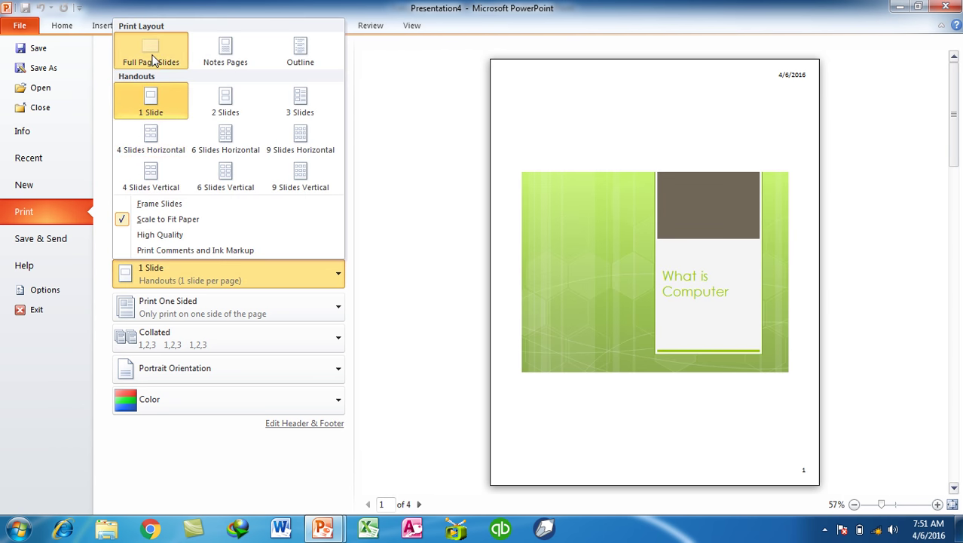
{"action": "left_click", "coordinate": [153, 60]}
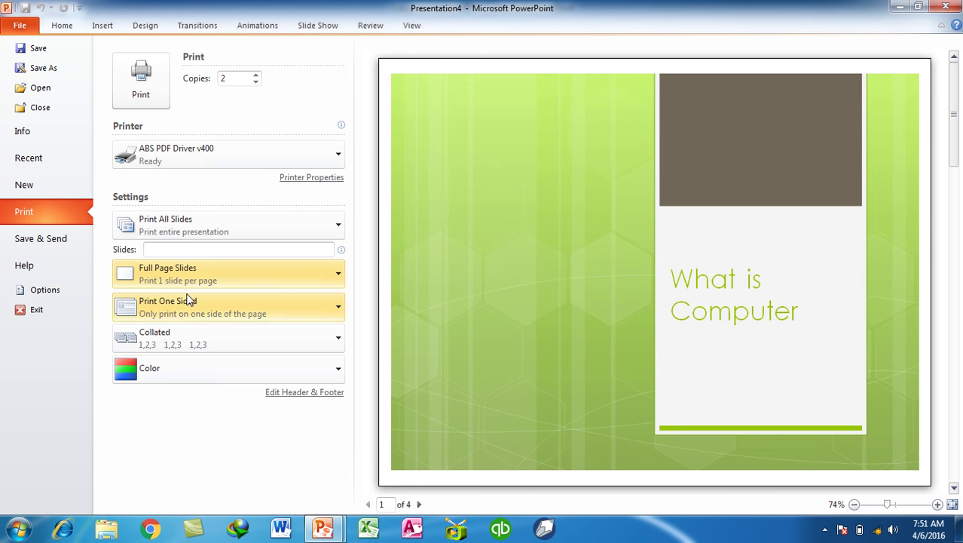
Try printing copies Uncollated, then set the printout back to Collated.
{"action": "left_click", "coordinate": [179, 340]}
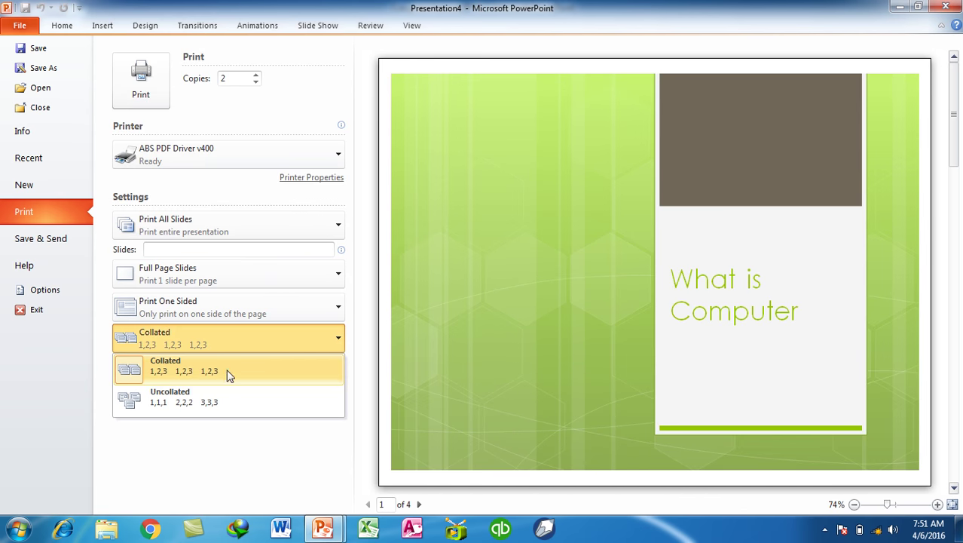
{"action": "left_click", "coordinate": [522, 319]}
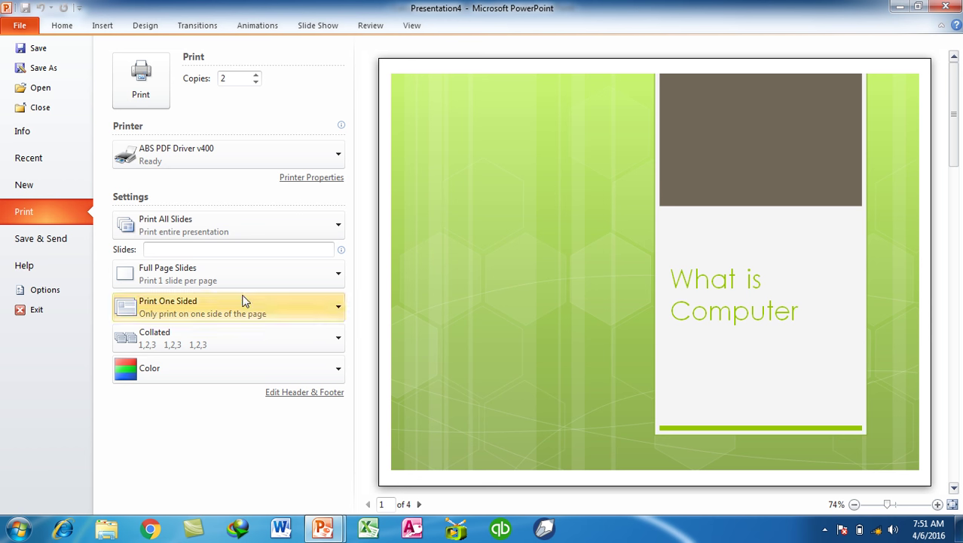
{"action": "left_click", "coordinate": [245, 343]}
{"action": "left_click", "coordinate": [222, 402]}
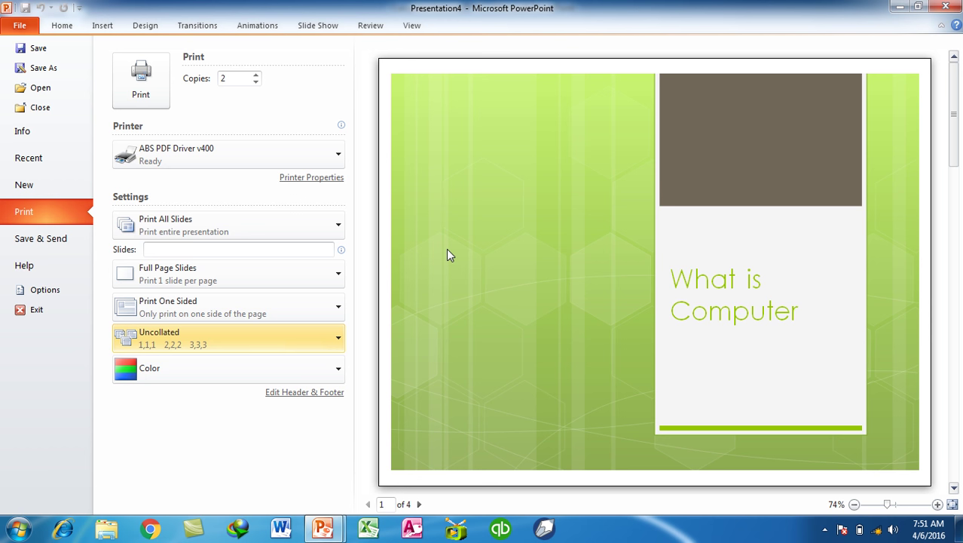
{"action": "left_click", "coordinate": [296, 338]}
{"action": "left_click", "coordinate": [194, 364]}
Preview the slides in Grayscale and Pure Black and White, then restore Color printing.
{"action": "left_click", "coordinate": [327, 368]}
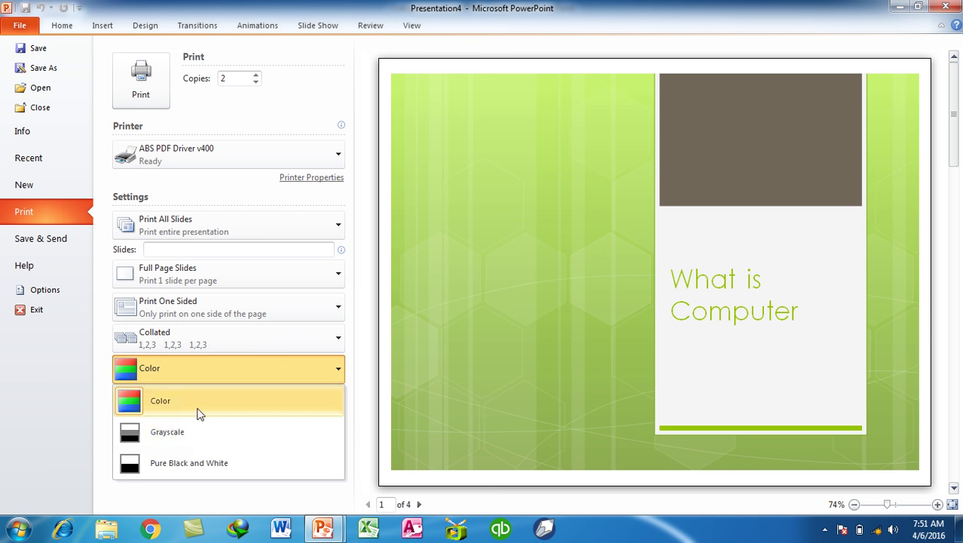
{"action": "left_click", "coordinate": [180, 434]}
{"action": "left_click", "coordinate": [194, 366]}
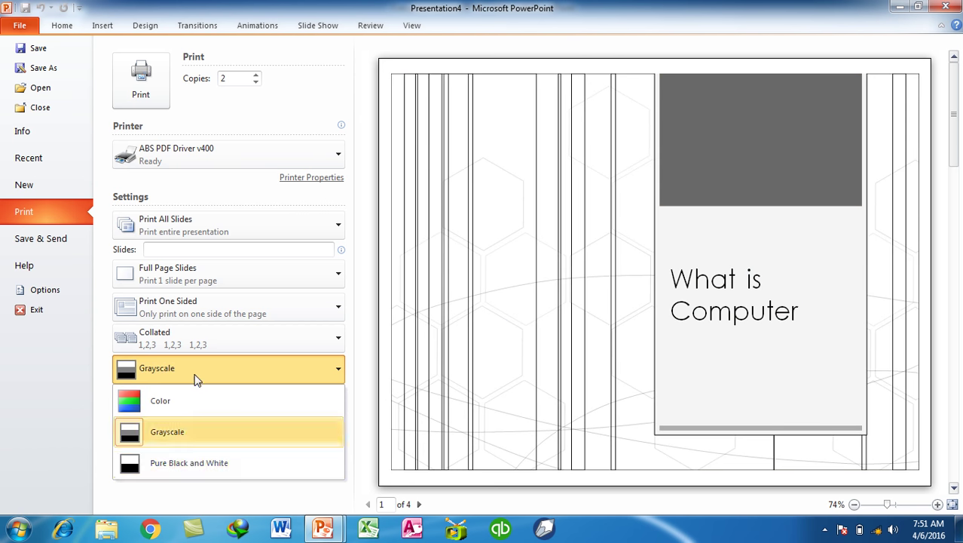
{"action": "left_click", "coordinate": [189, 467]}
{"action": "left_click", "coordinate": [219, 384]}
{"action": "left_click", "coordinate": [206, 409]}
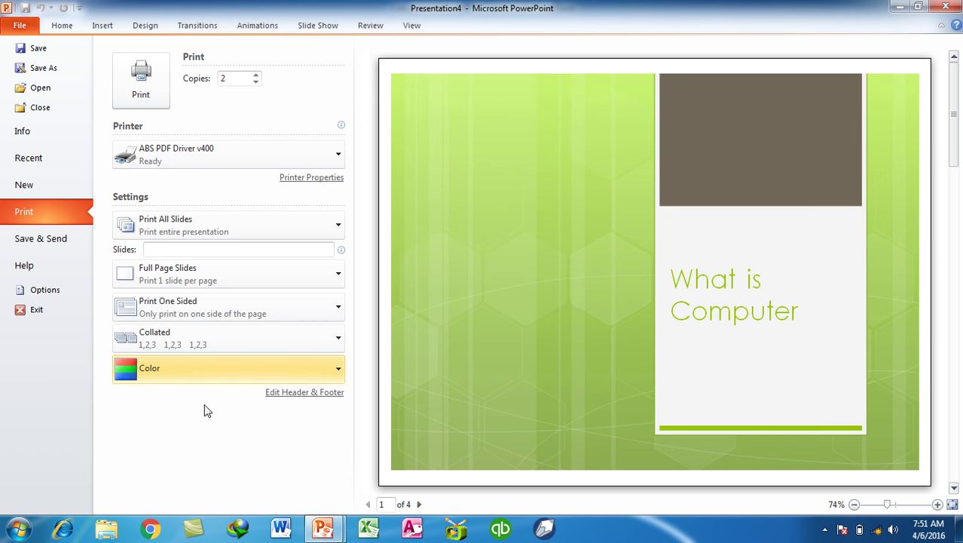